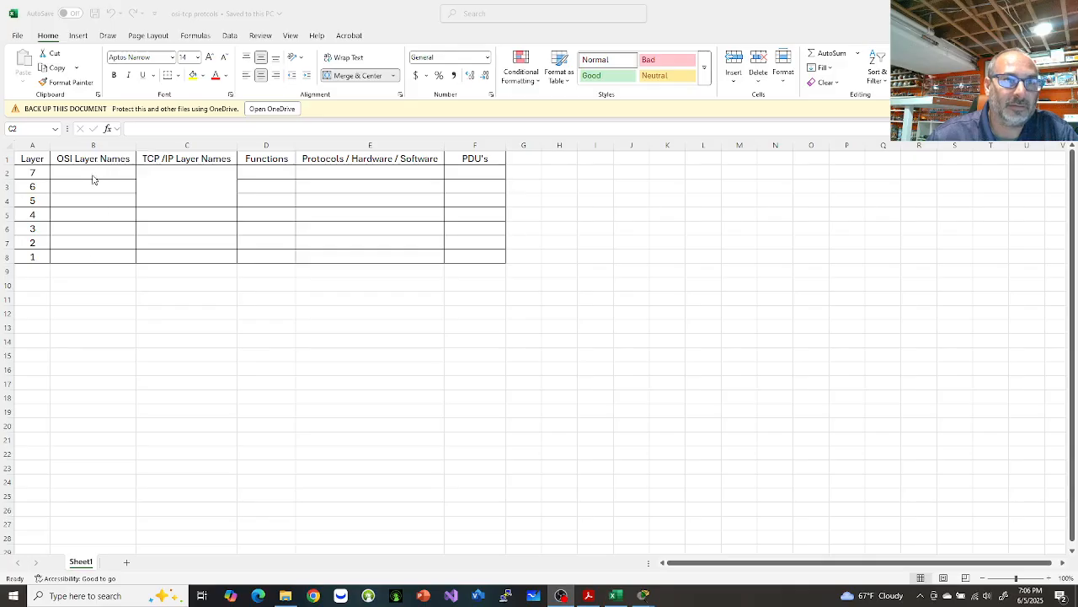
Step: Review the empty OSI layer names, TCP/IP layer names, functions, protocols and PDU columns of the worksheet for layers 7 to 1
left_click_drag(104, 173, 108, 252)
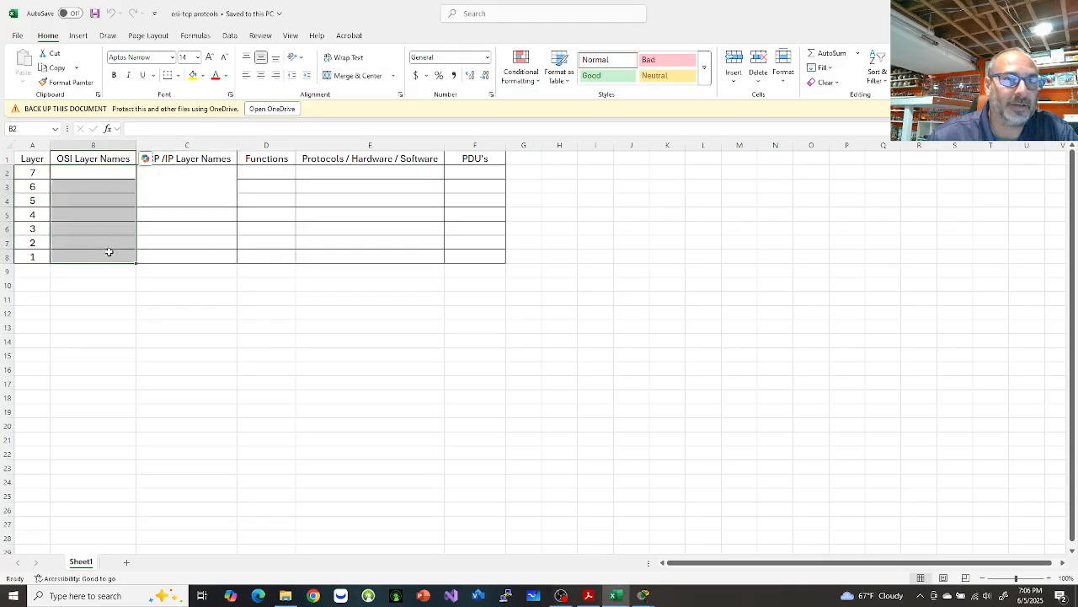
left_click(202, 187)
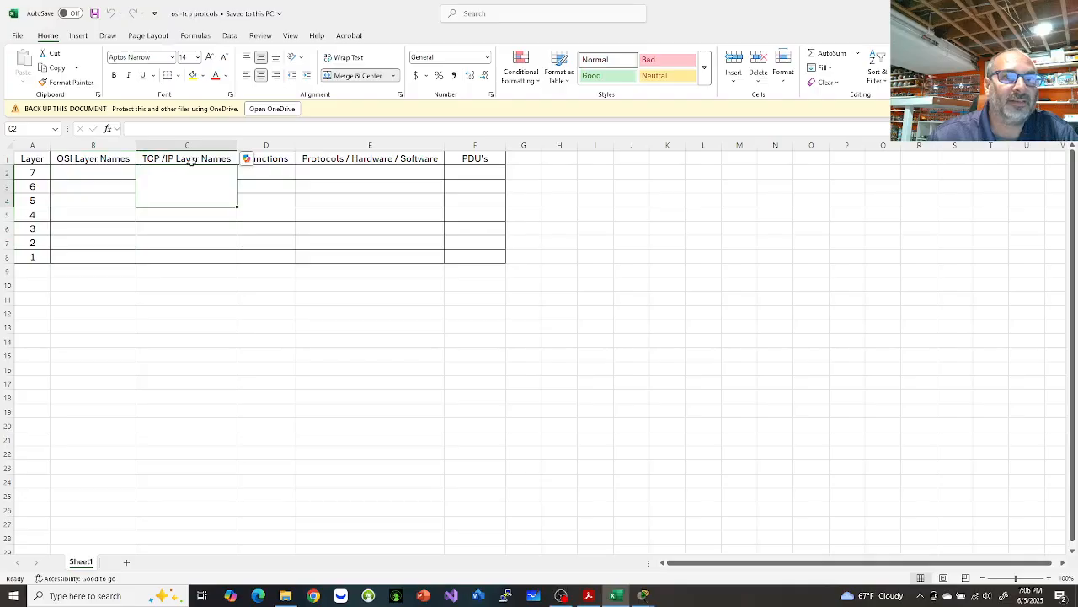
left_click_drag(192, 160, 183, 256)
left_click(270, 168)
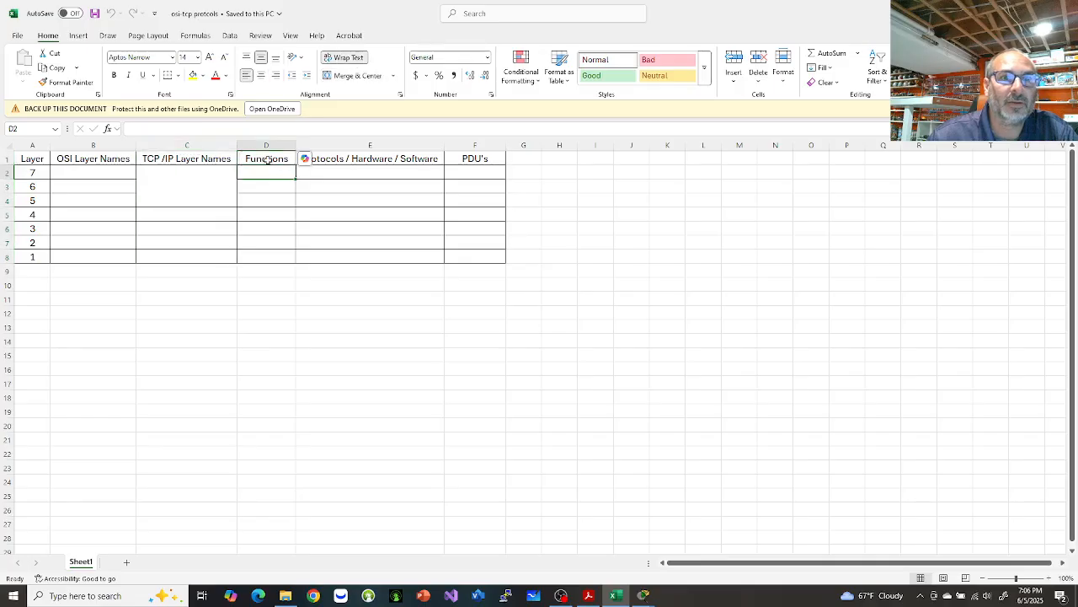
left_click(260, 262)
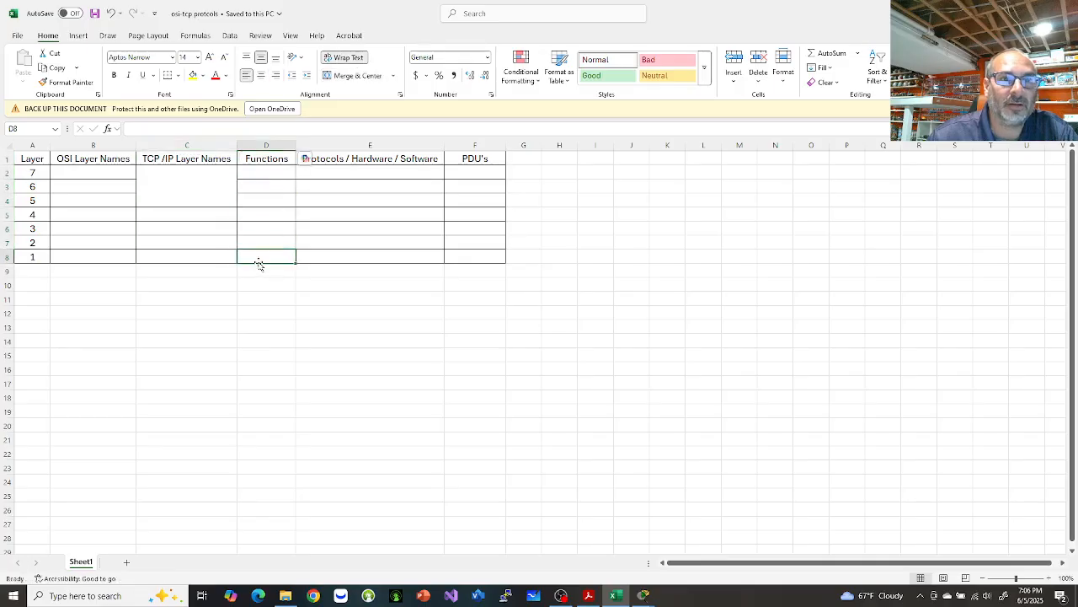
key("Up")
key("Up")
key("Up")
key("Up")
key("Up")
key("Up")
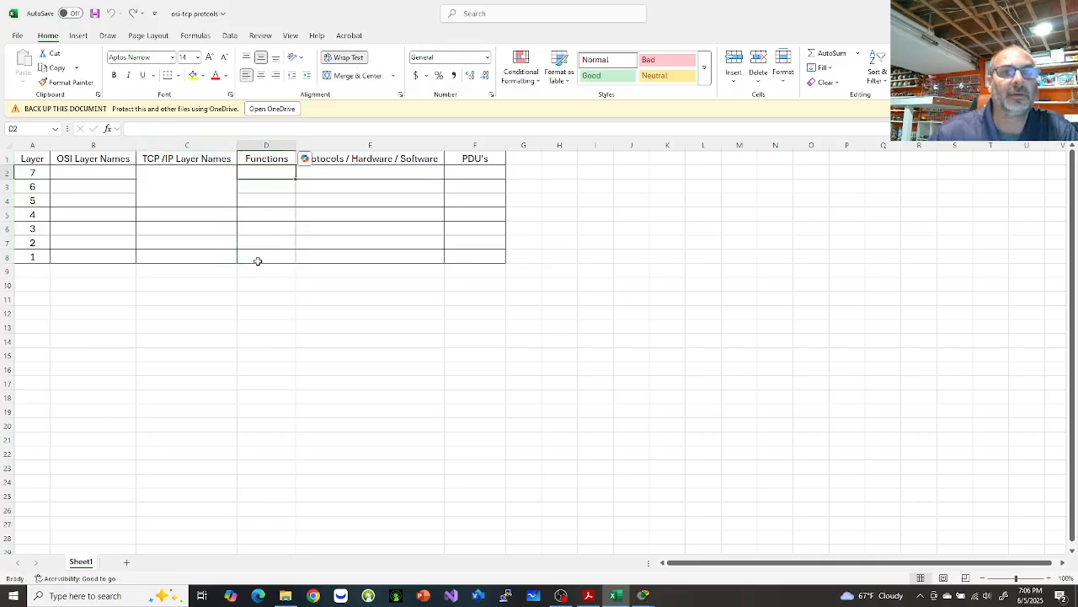
left_click(371, 173)
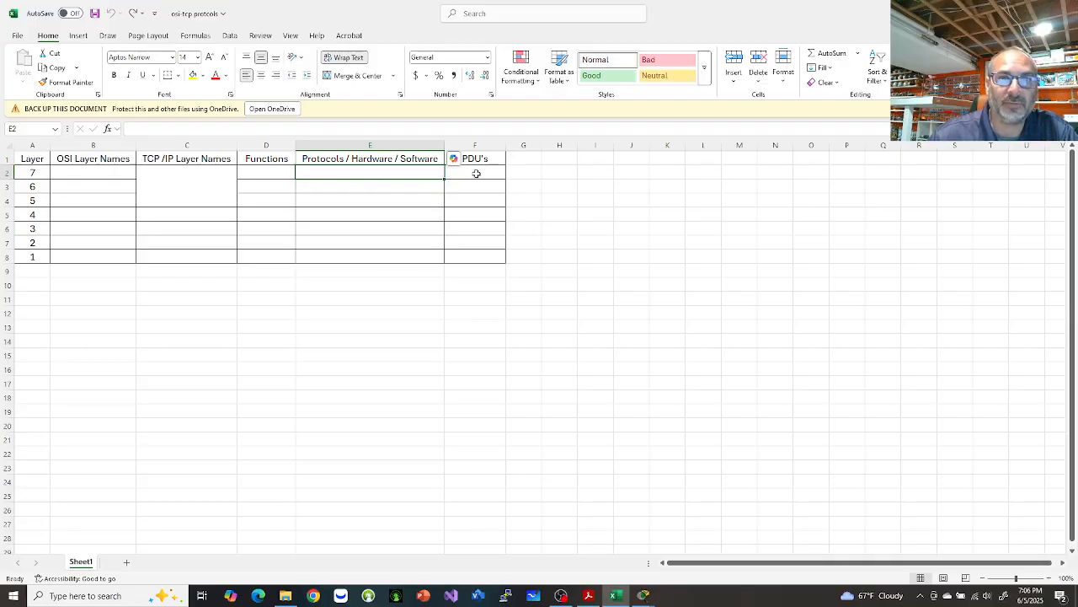
mouse_move(476, 173)
left_mouse_down()
mouse_move(460, 267)
mouse_move(463, 245)
left_mouse_up()
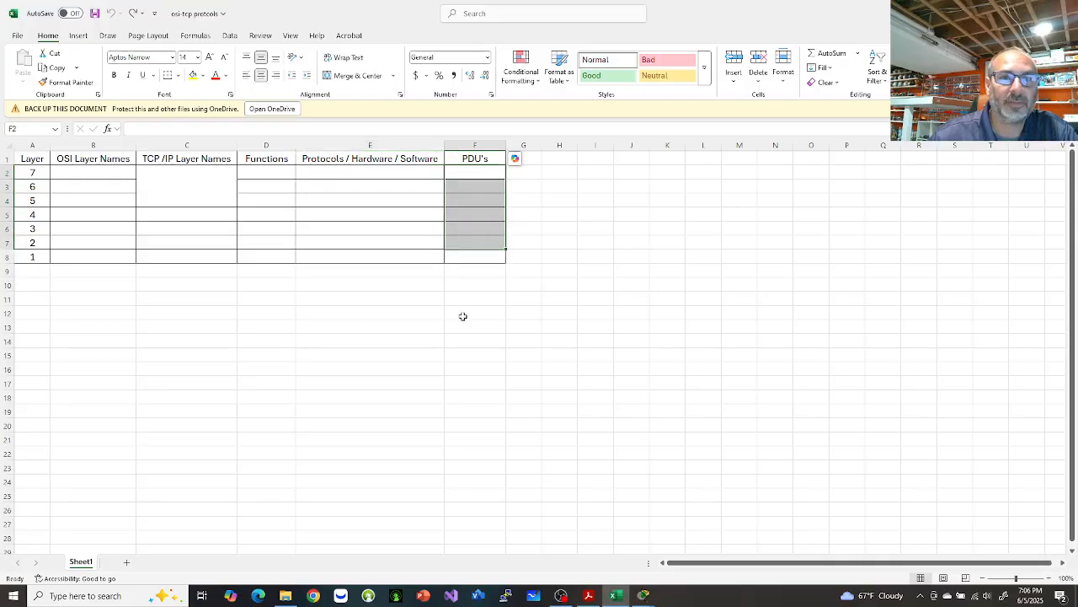
Step: Switch to the OSI Model Chart PDF in Acrobat and review its layer names, functions, protocols and PDUs with the tools pane and edit tip closed
left_click(589, 595)
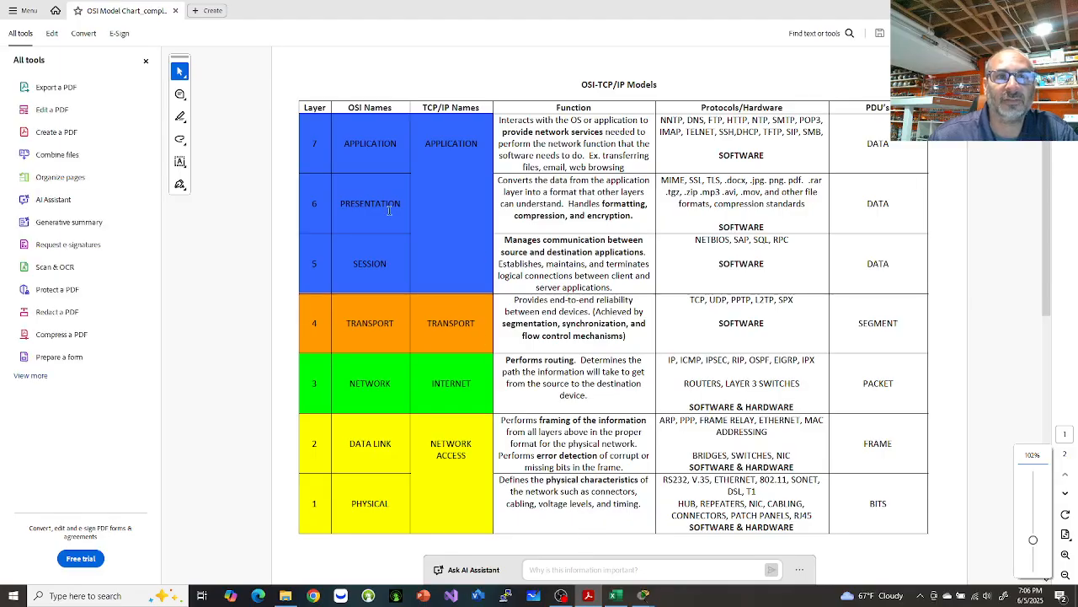
left_click(146, 61)
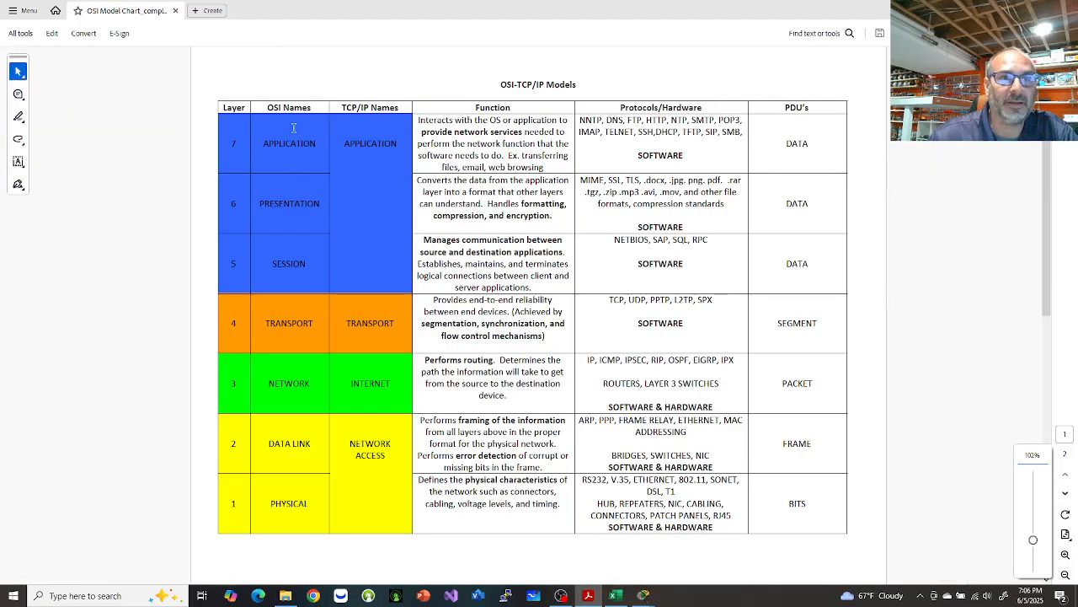
left_click_drag(284, 148, 281, 458)
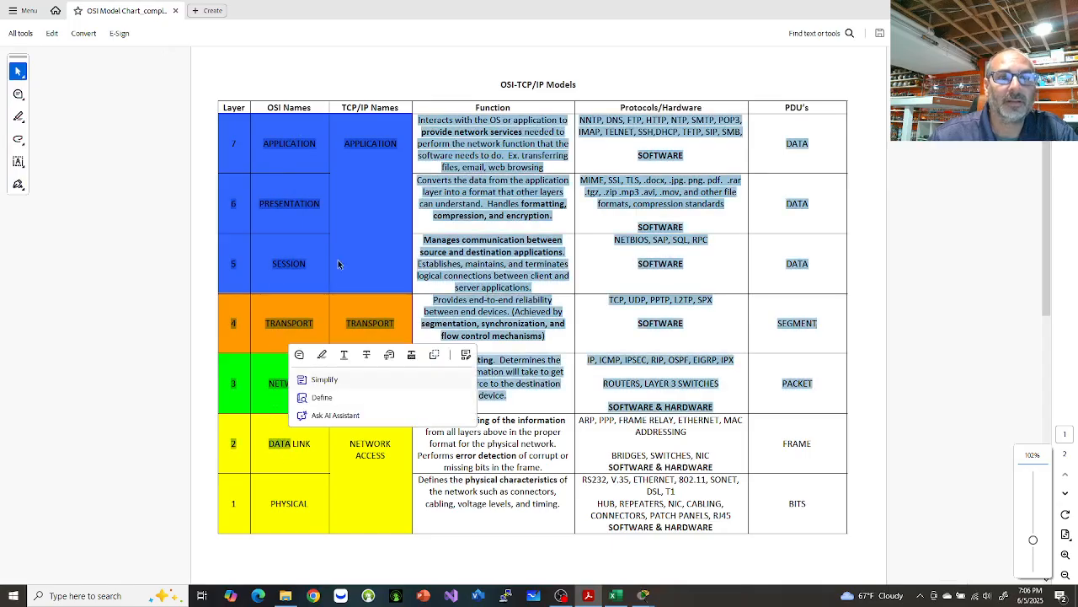
left_click(345, 192)
left_click_drag(360, 155, 442, 491)
left_click(394, 210)
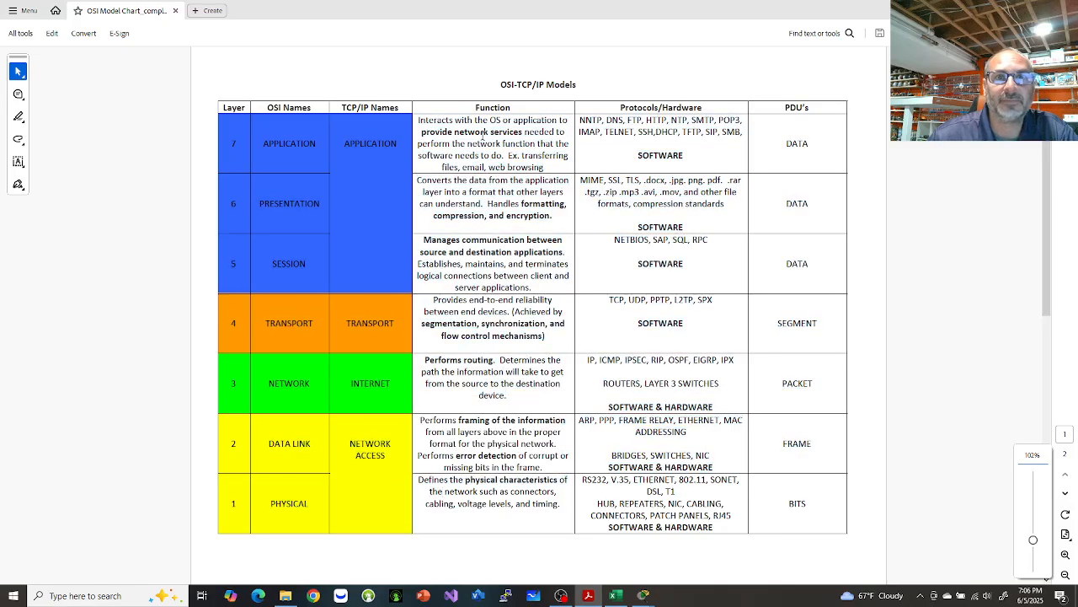
left_click_drag(443, 128, 539, 287)
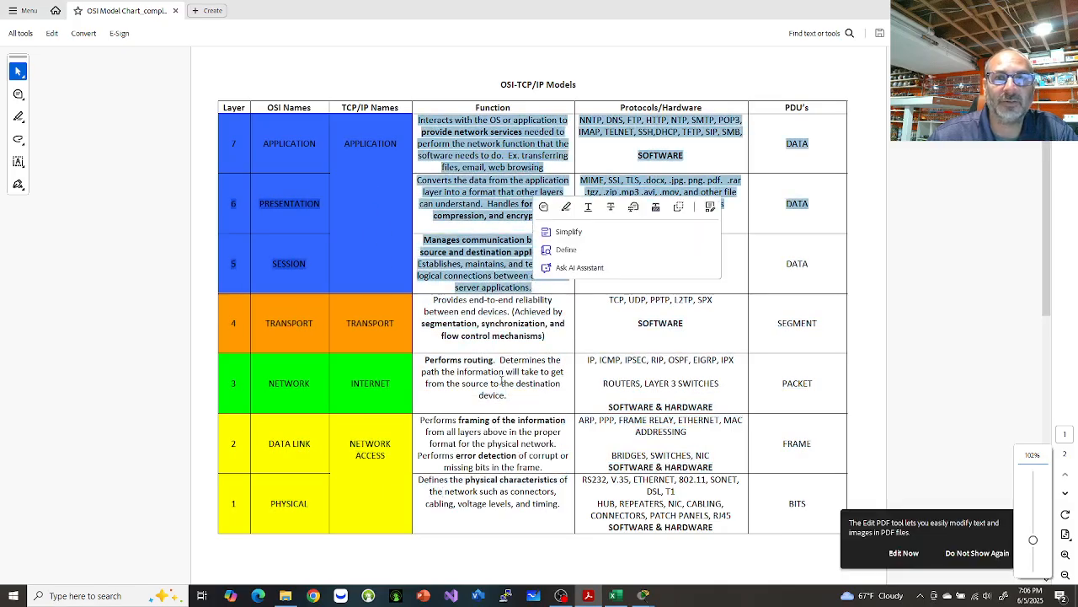
left_click(508, 316)
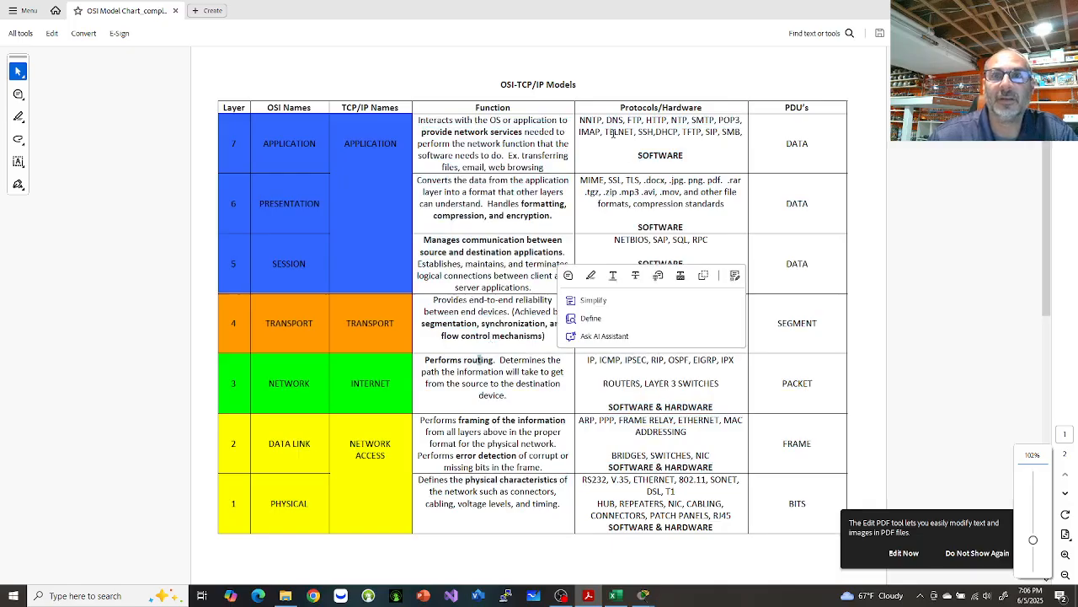
left_click(631, 211)
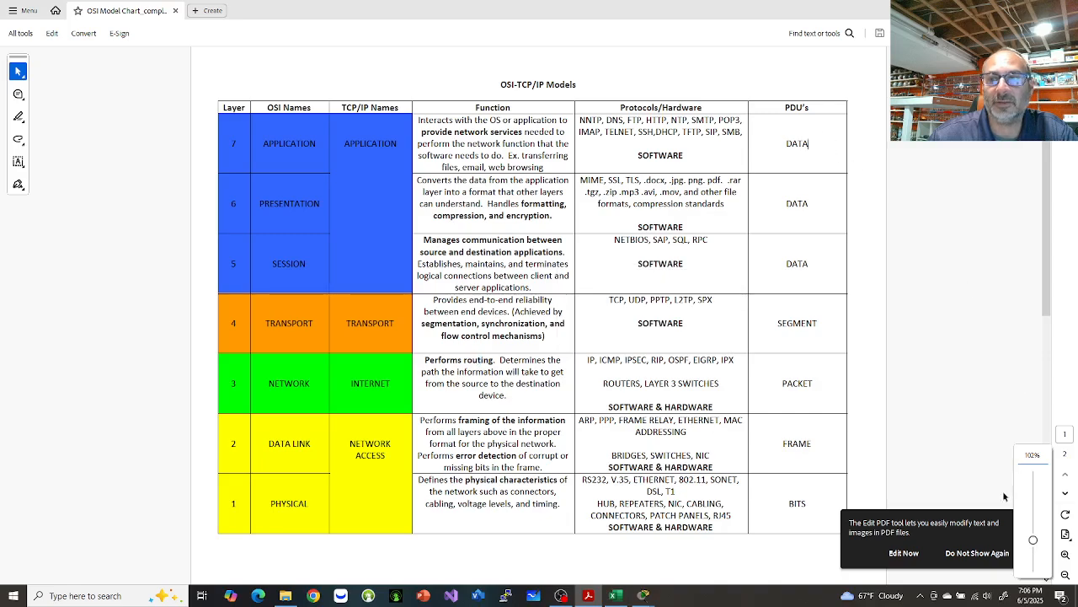
left_click(975, 553)
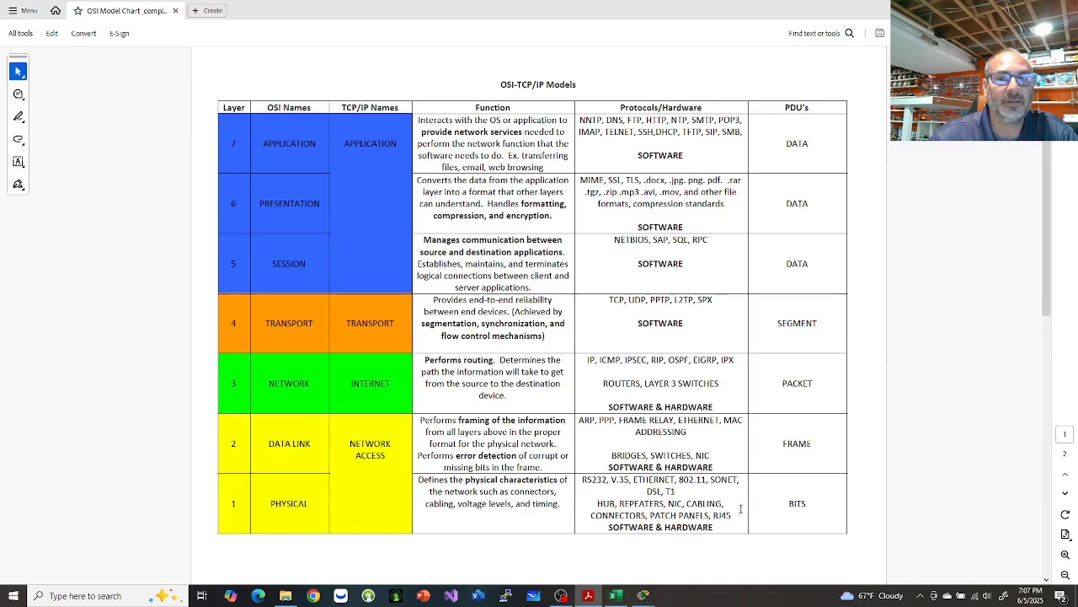
Step: Switch to the blank Cisco Packet Tracer workspace and go in Physical mode through Home City and Corporate Office into the Main Wiring Closet
mouse_move(645, 598)
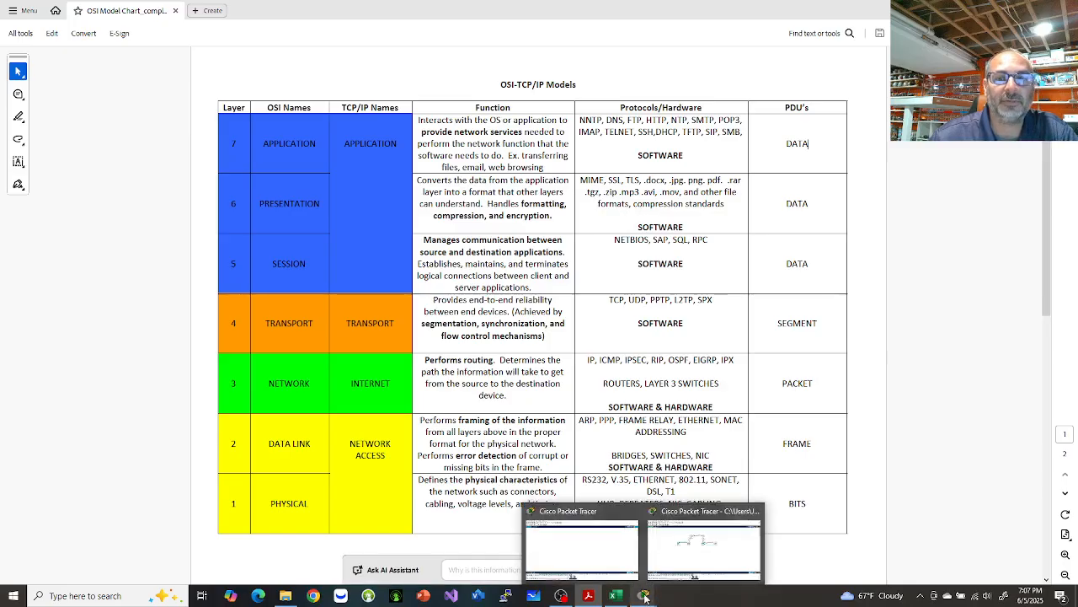
left_click(607, 562)
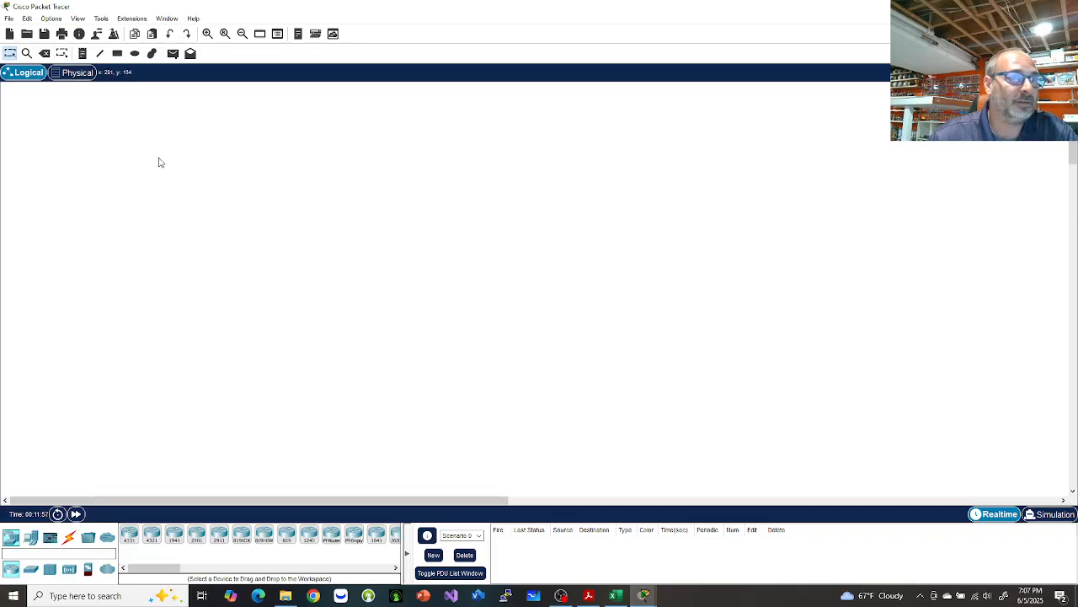
left_click(75, 74)
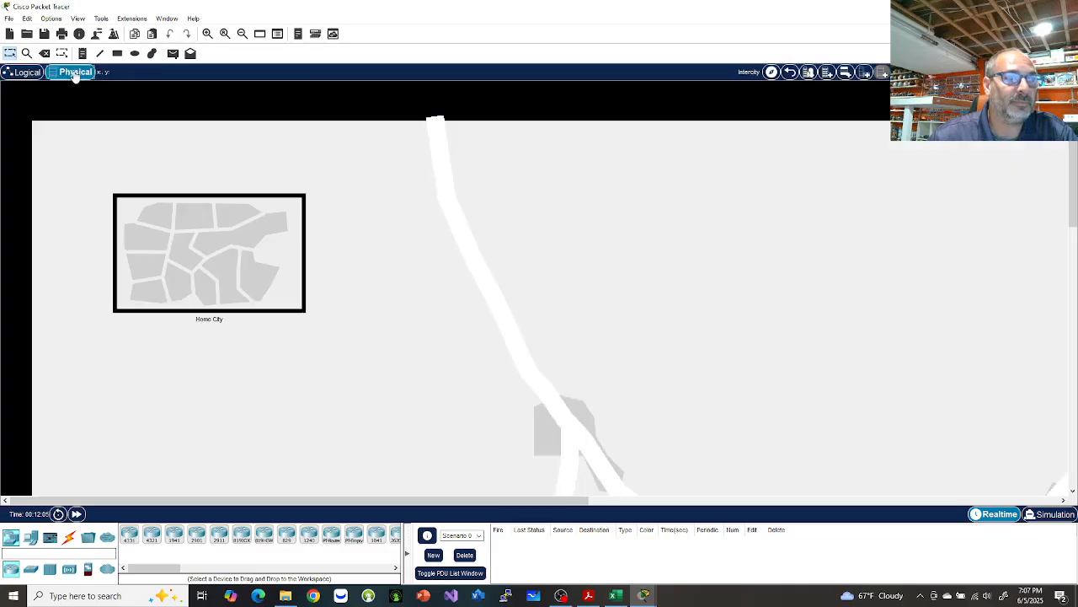
left_click(192, 282)
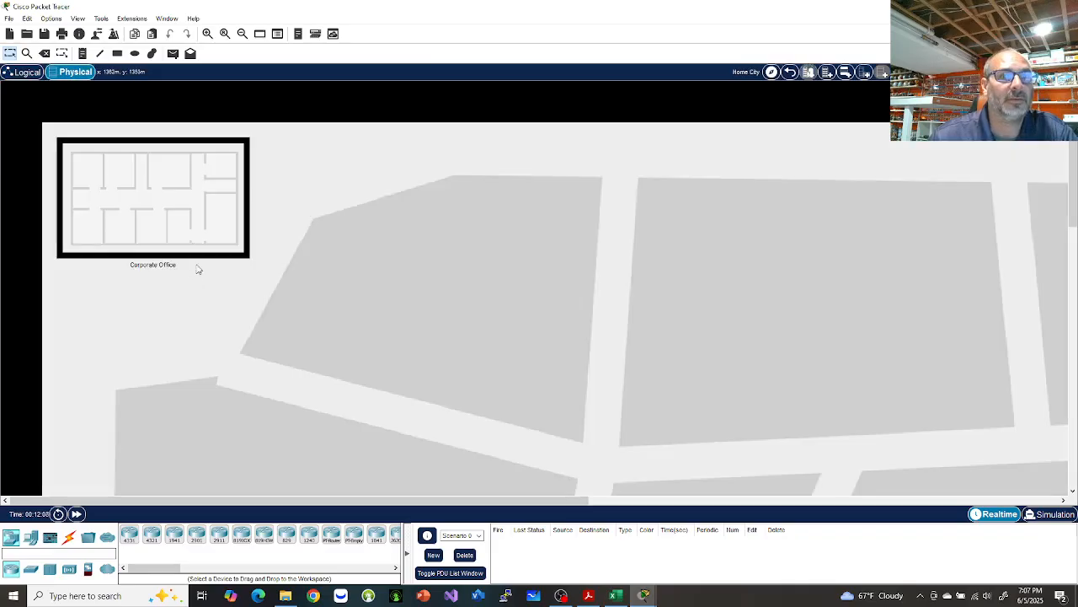
left_click(169, 212)
left_click(561, 341)
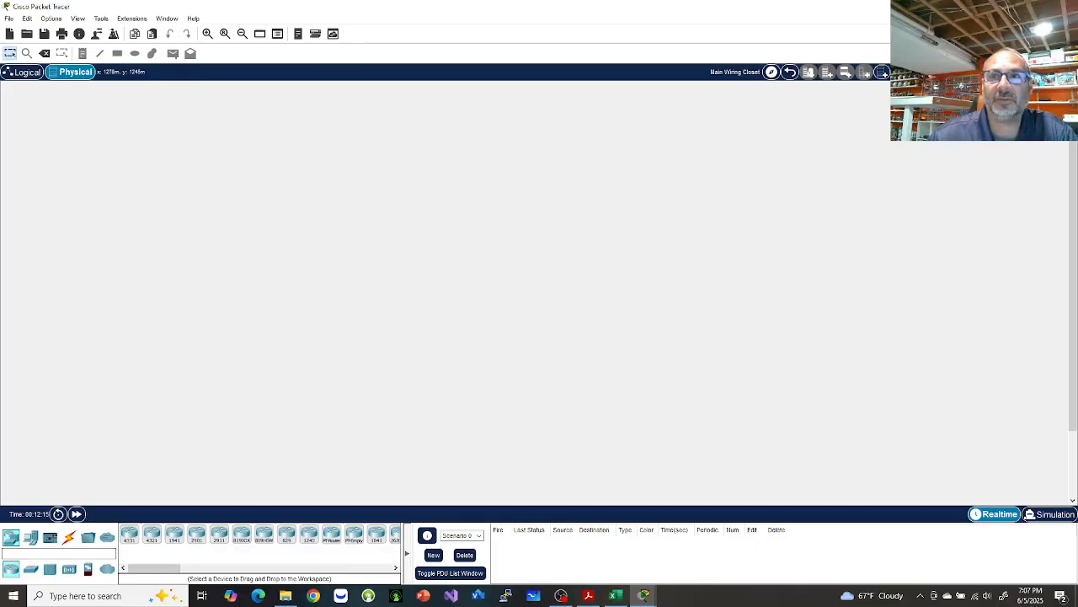
Step: Add a rack, a table and a cable pegboard to the Main Wiring Closet
left_click(882, 72)
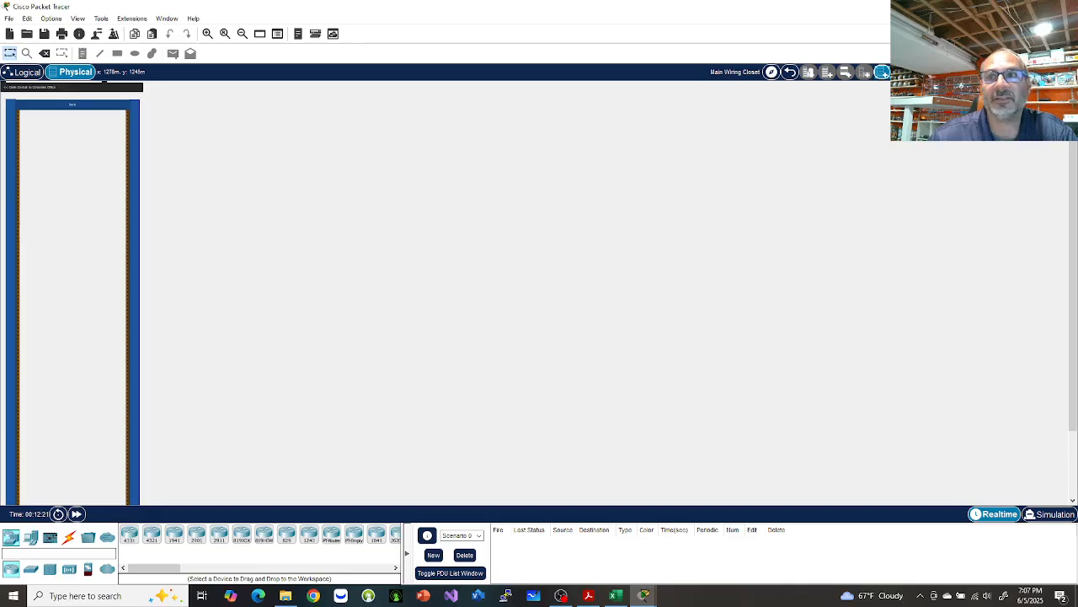
left_click(900, 73)
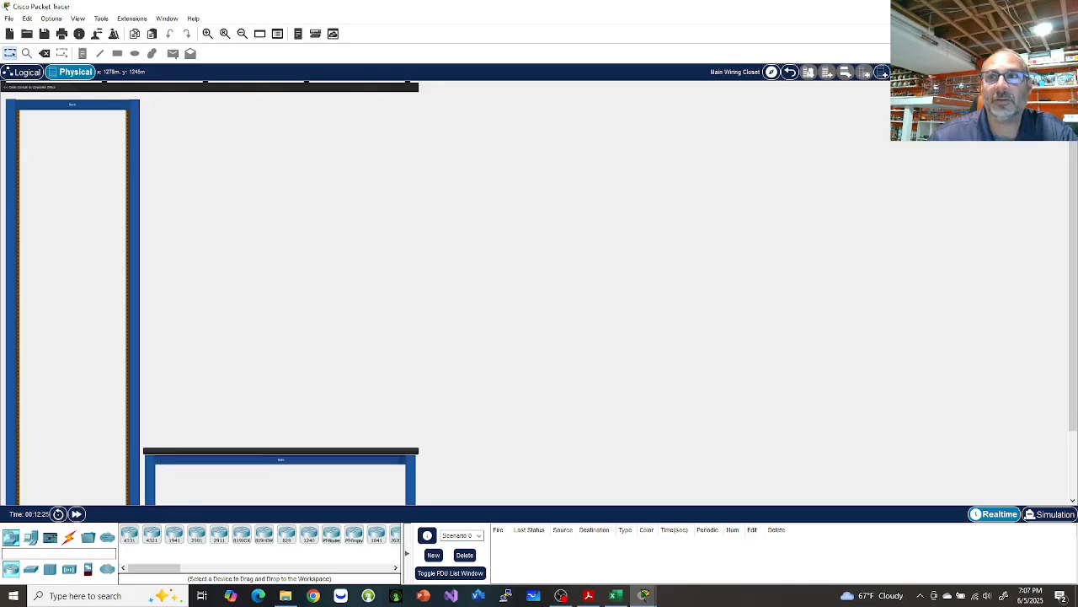
left_click(919, 73)
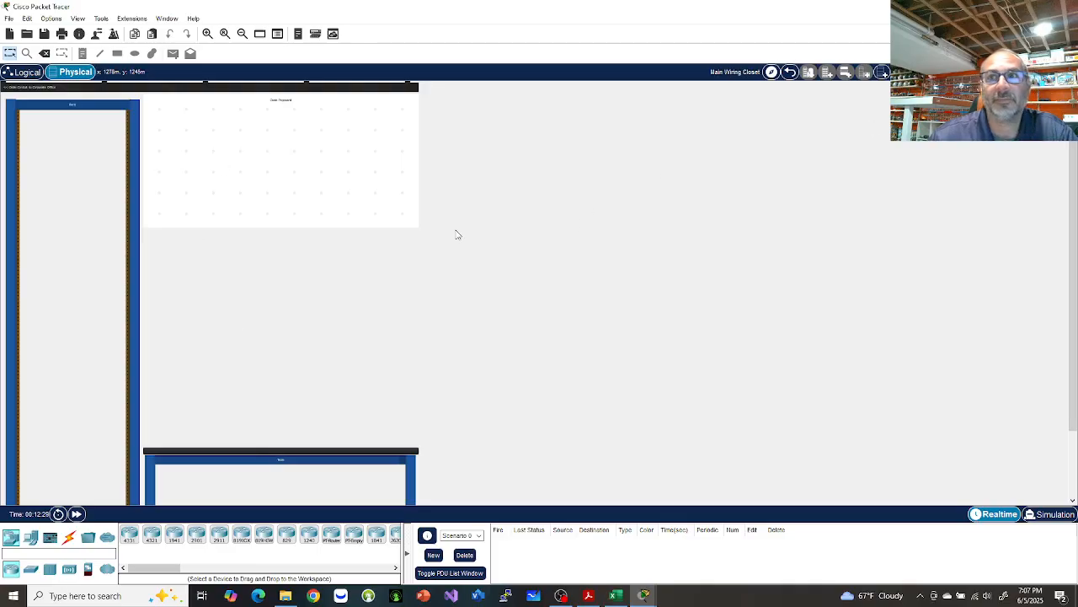
Step: Hang three Console cables side by side on the cable pegboard, starting at its first free spot
left_click(69, 538)
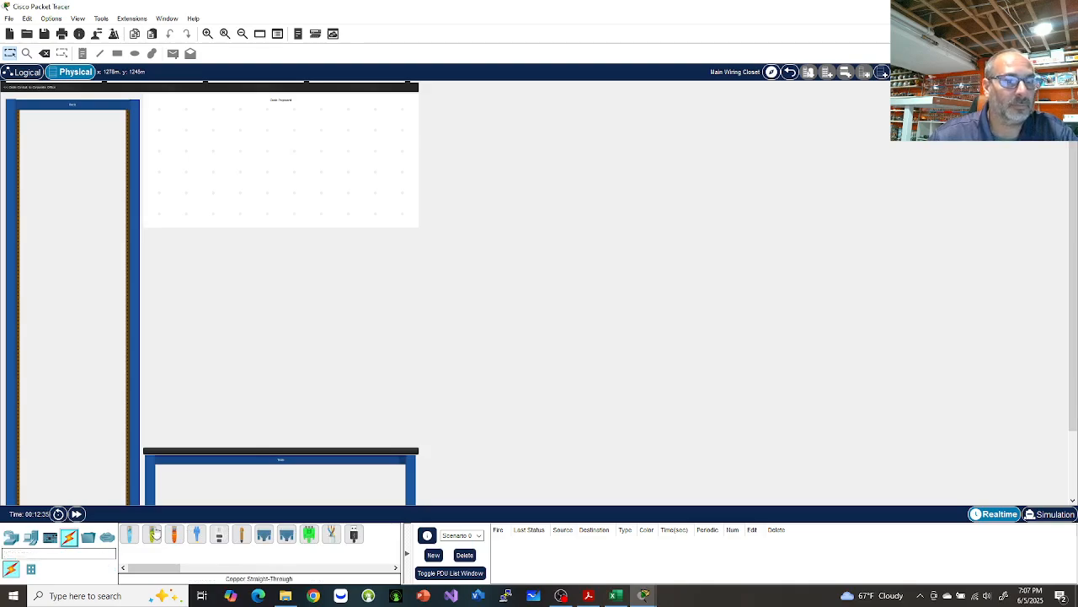
left_click_drag(130, 541, 160, 134)
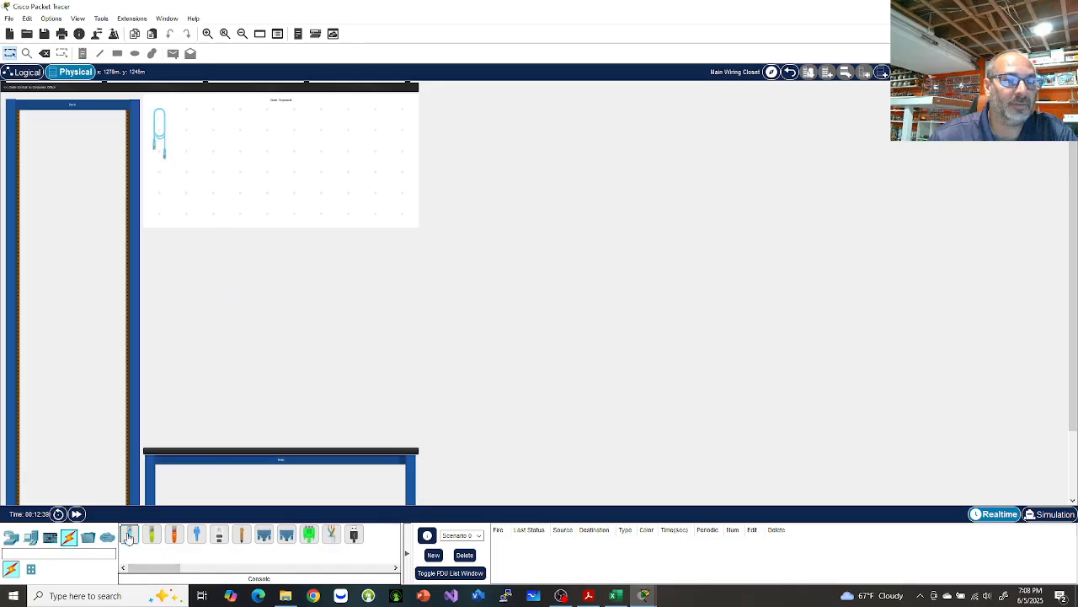
left_click_drag(131, 540, 186, 145)
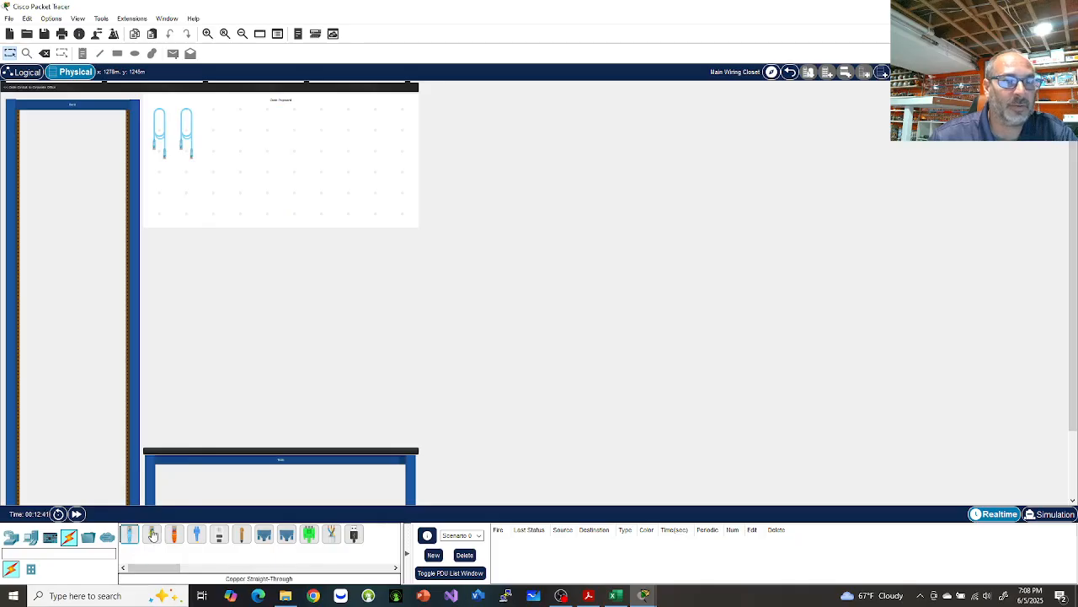
left_click_drag(130, 540, 214, 160)
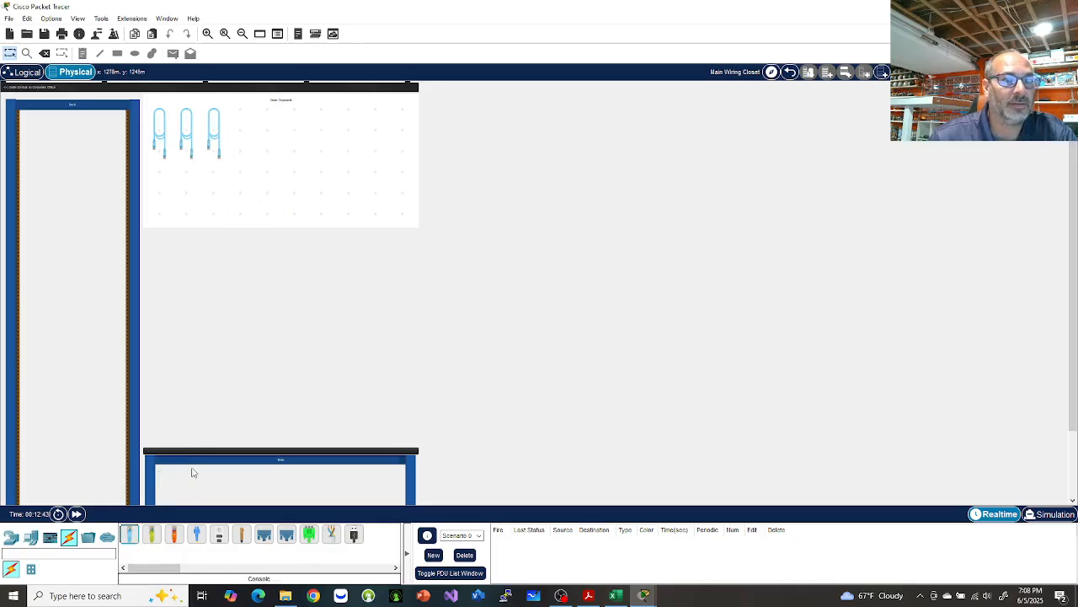
Step: Hang two Copper Straight-Through cables on the pegboard beside the console cables
left_click_drag(152, 537, 166, 173)
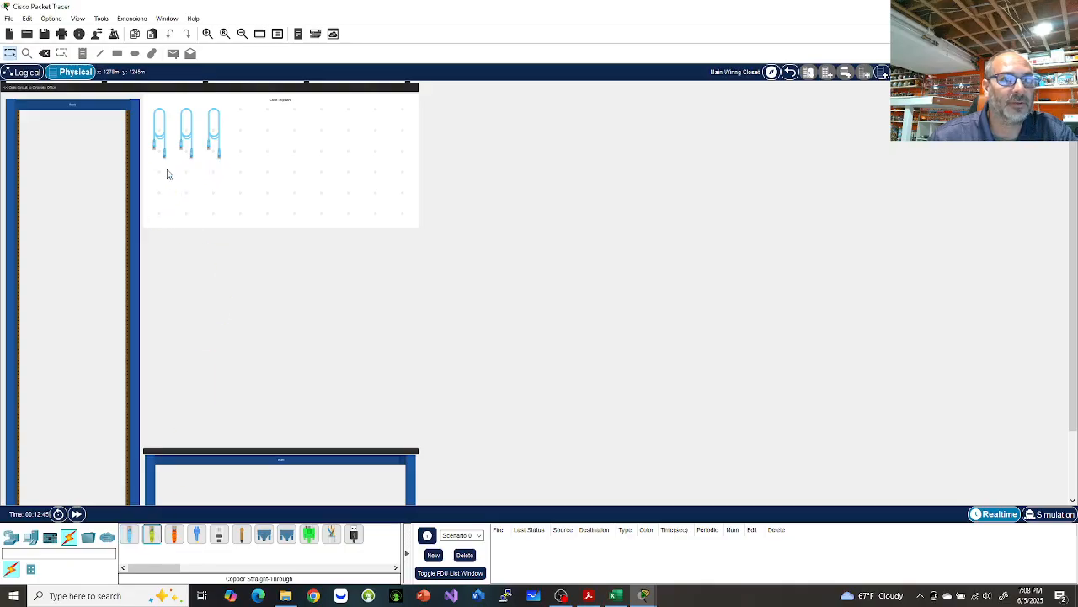
left_click_drag(151, 536, 163, 189)
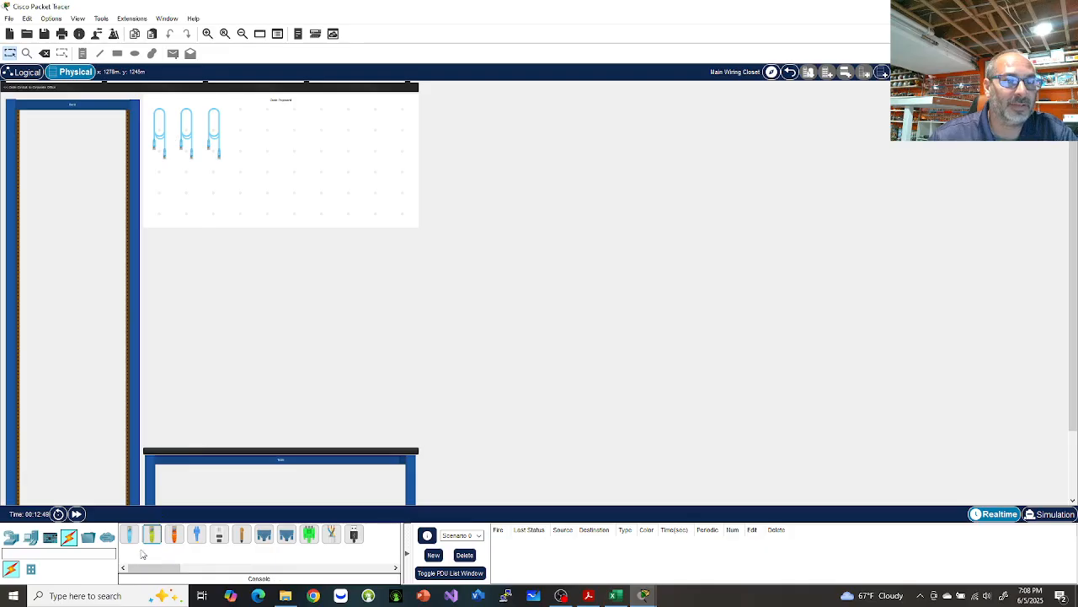
left_click_drag(151, 536, 249, 137)
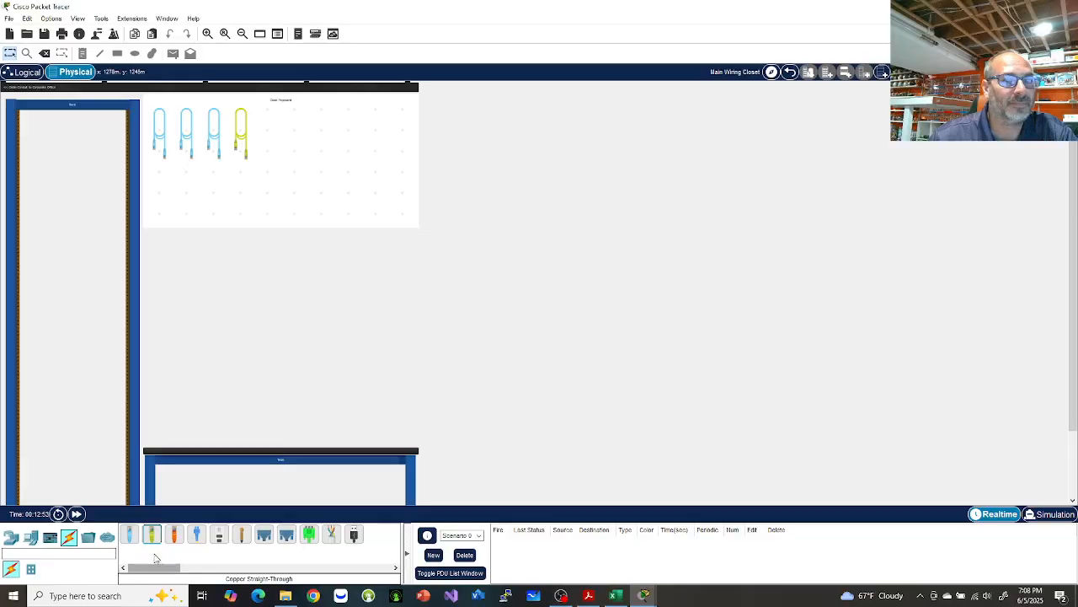
left_click_drag(152, 536, 262, 143)
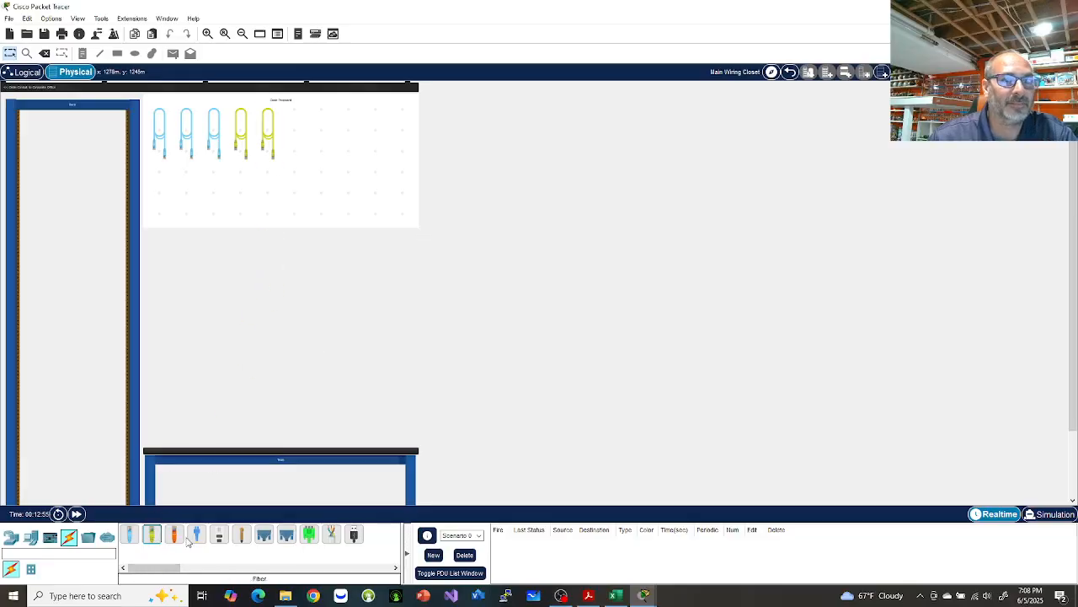
Step: Hang two orange cross-over cables and one more Copper Straight-Through cable in the next free spots on the pegboard
left_click_drag(173, 536, 302, 152)
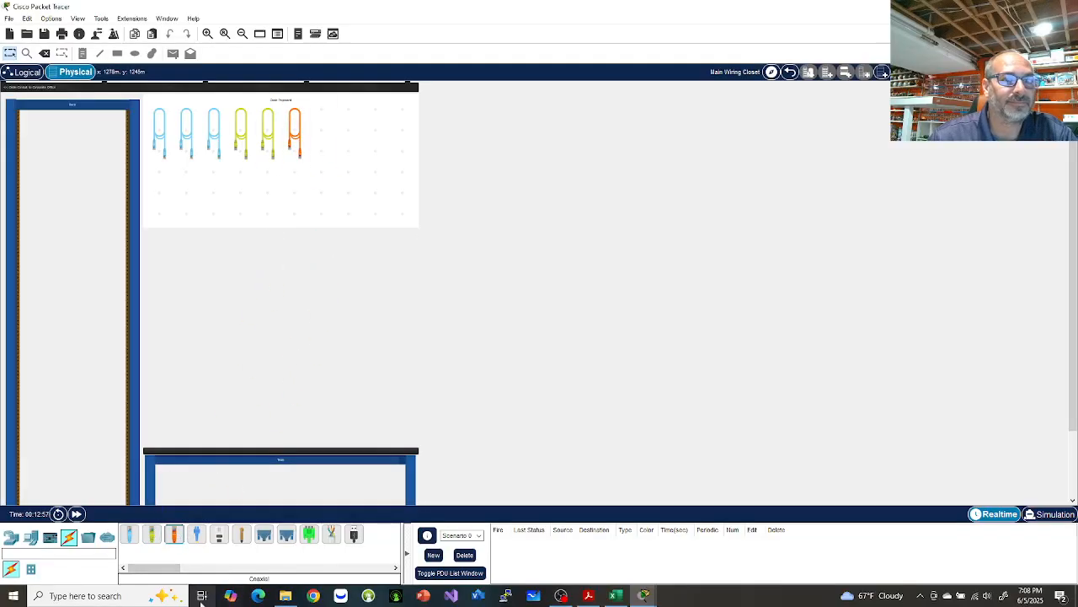
left_click_drag(173, 536, 321, 130)
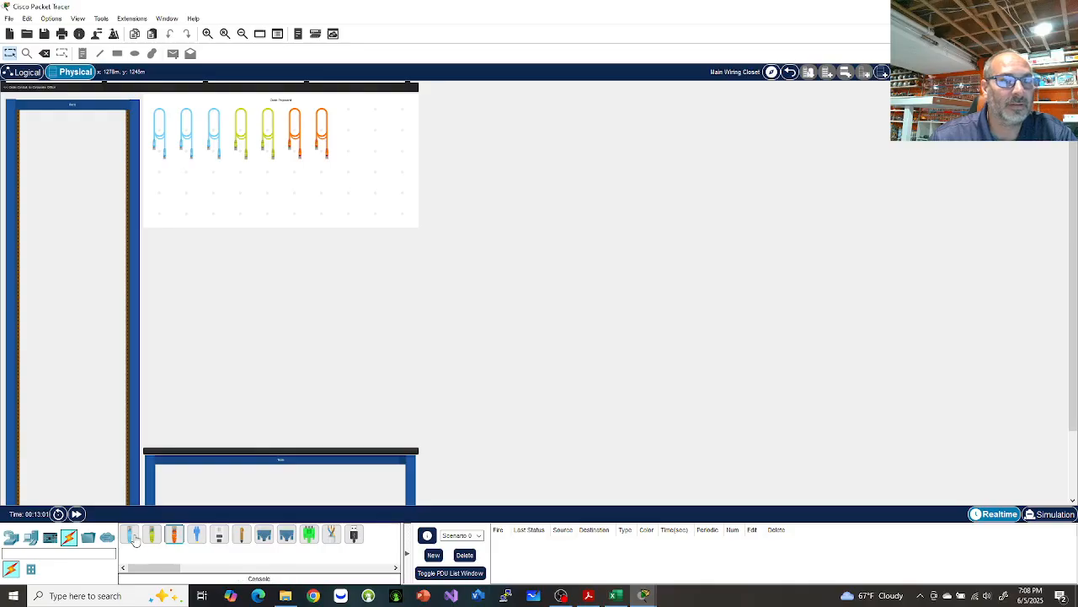
left_click_drag(151, 536, 302, 136)
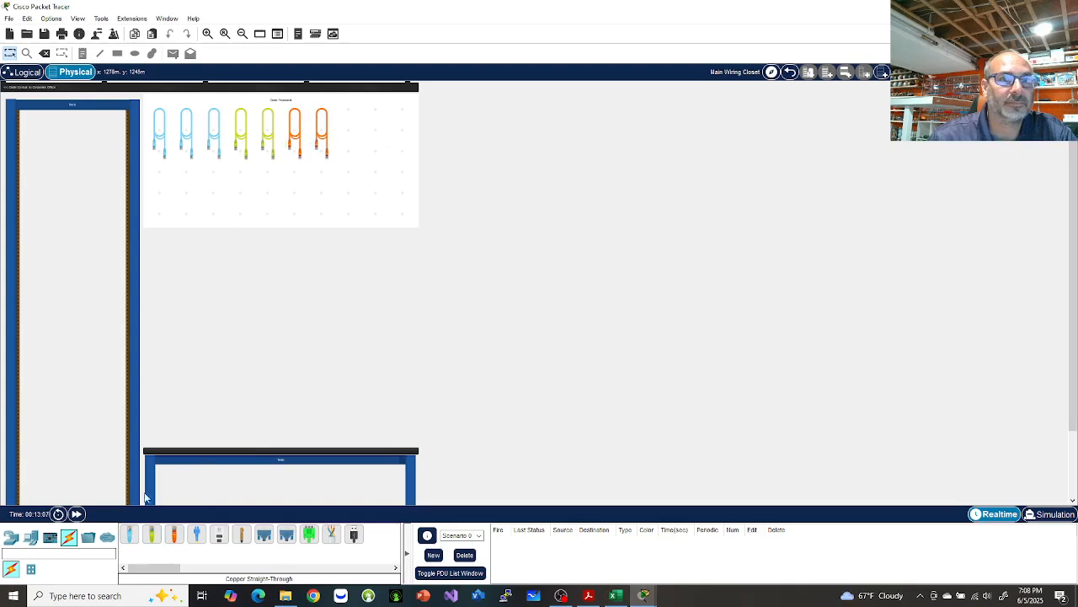
left_click_drag(154, 537, 359, 143)
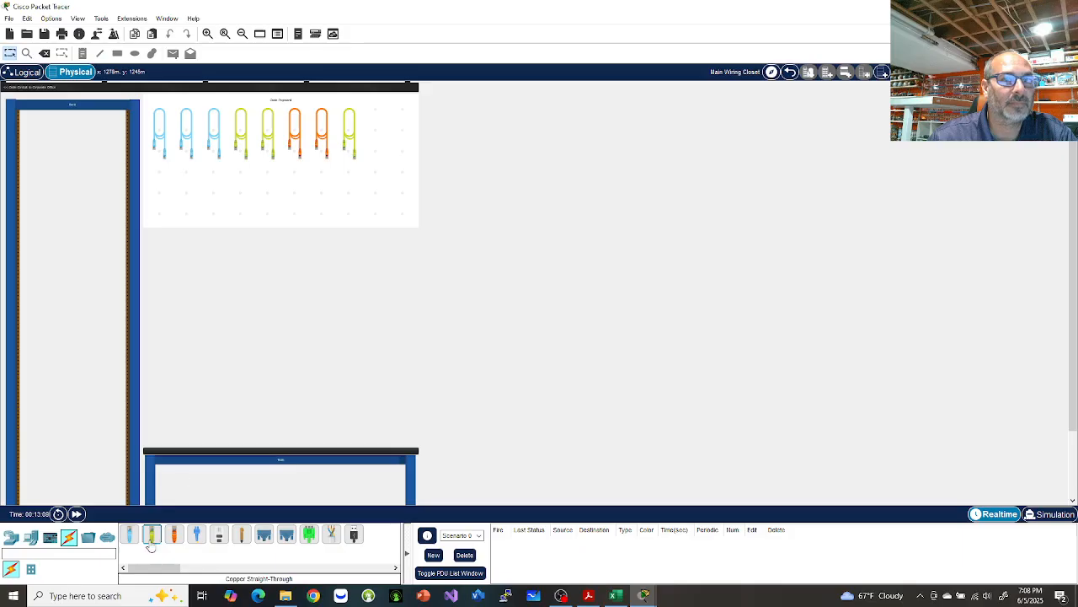
Step: Hang another orange cross-over cable in the pegboard's next free spot and place a PC on the table
left_click_drag(174, 535, 390, 174)
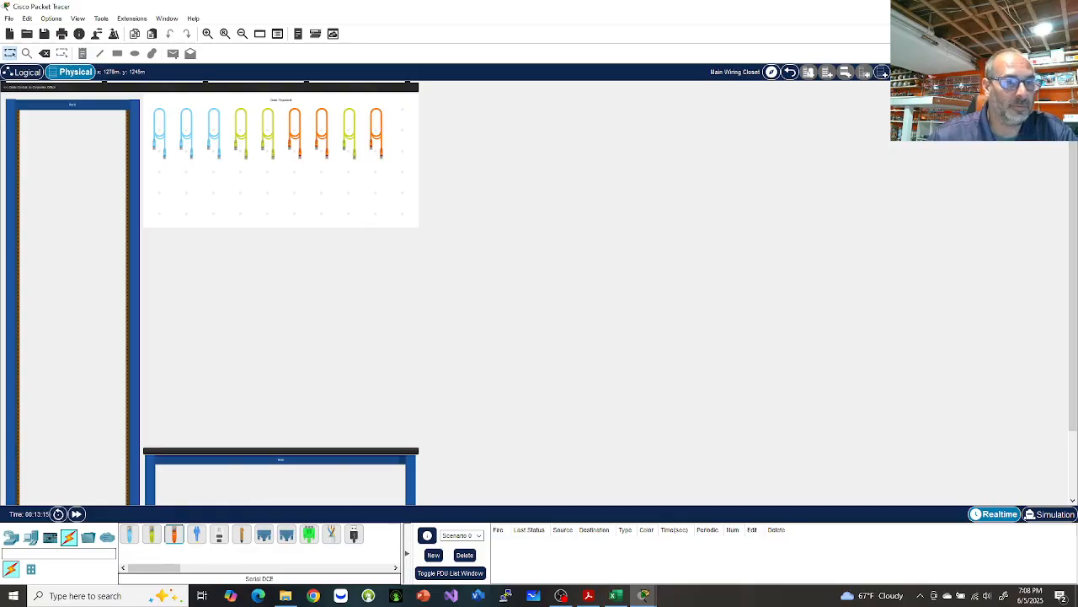
left_click(30, 537)
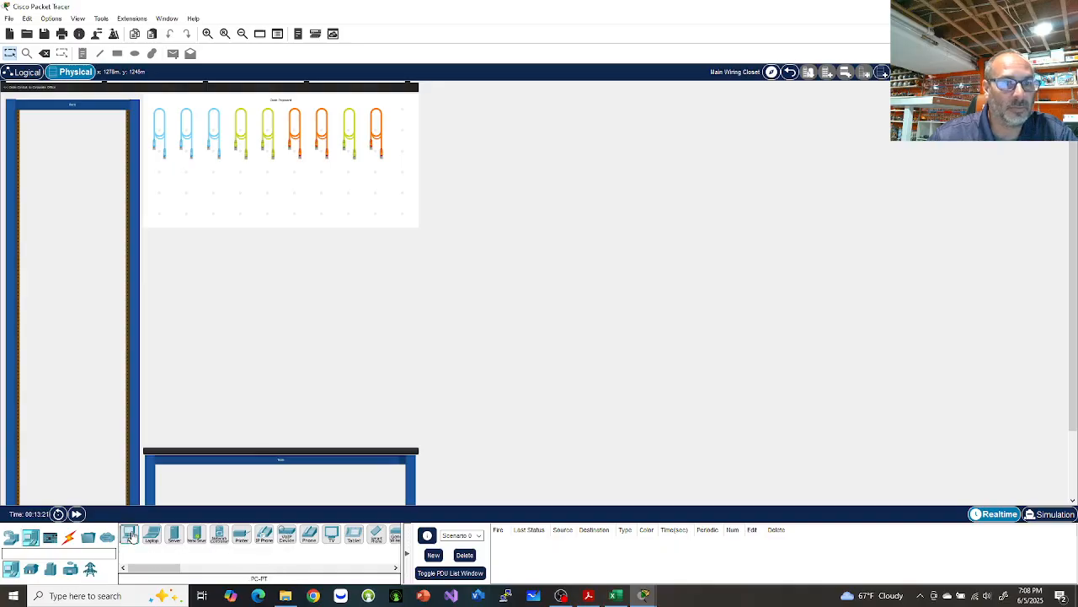
left_click_drag(129, 537, 345, 414)
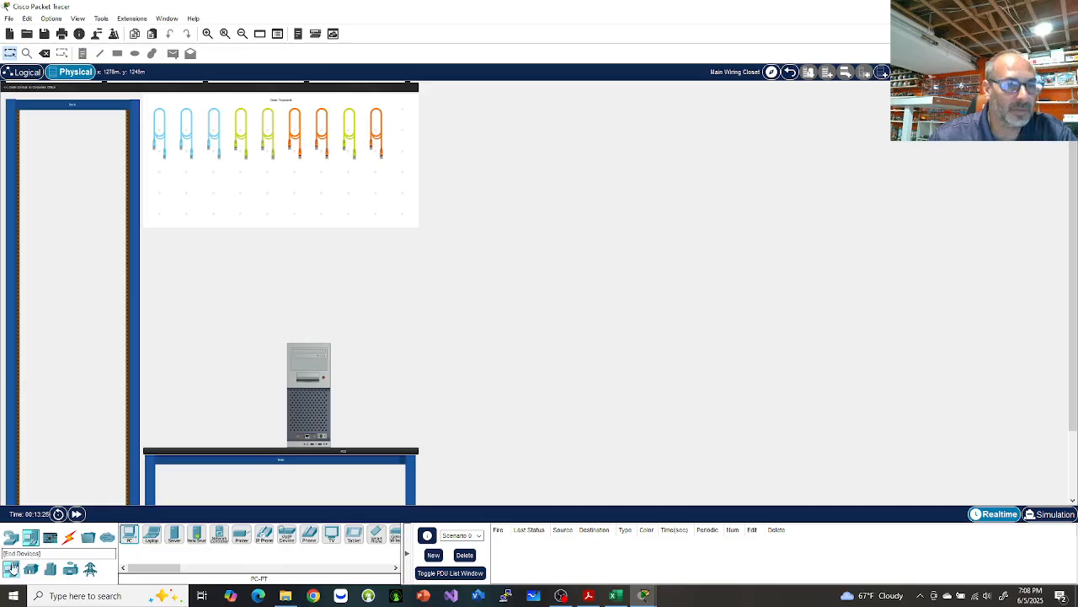
Step: Mount a 2811 router at the top of the rack and a 2960 switch directly below it
left_click(11, 536)
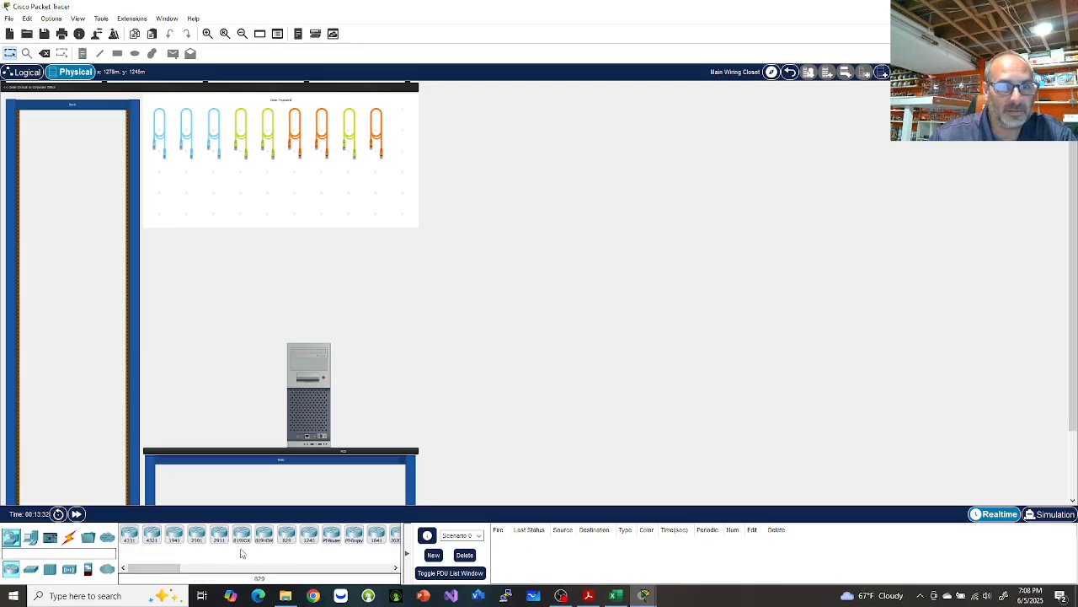
left_click_drag(169, 568, 197, 567)
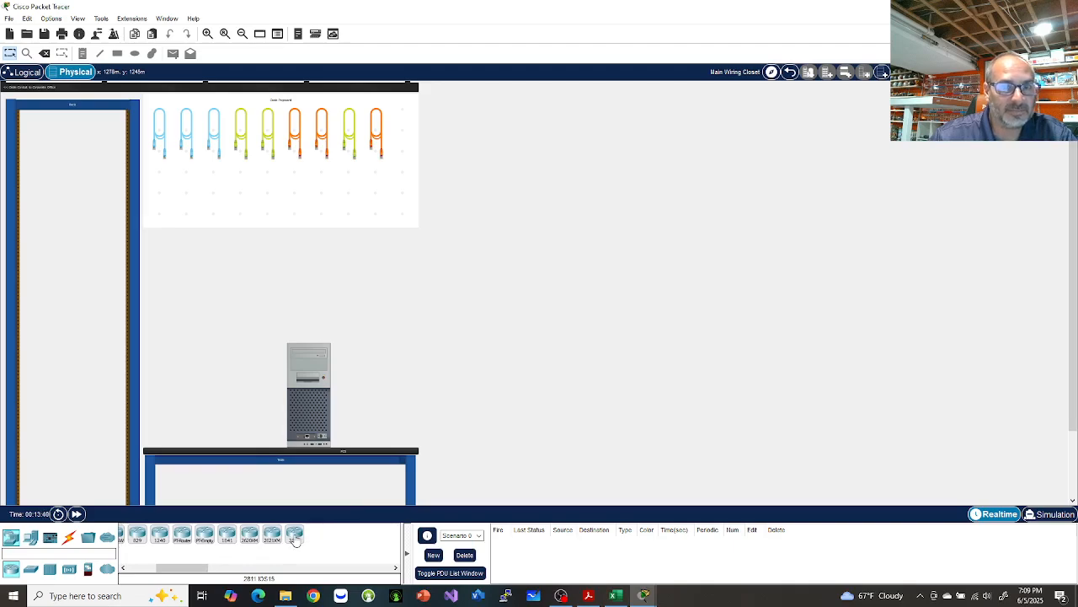
left_click_drag(293, 539, 73, 117)
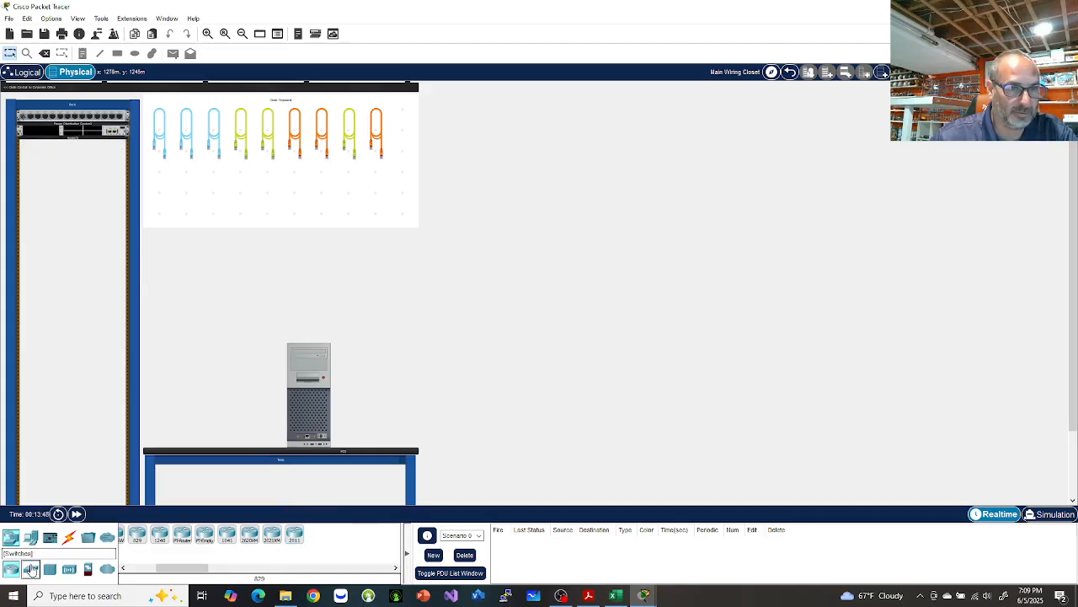
left_click(30, 569)
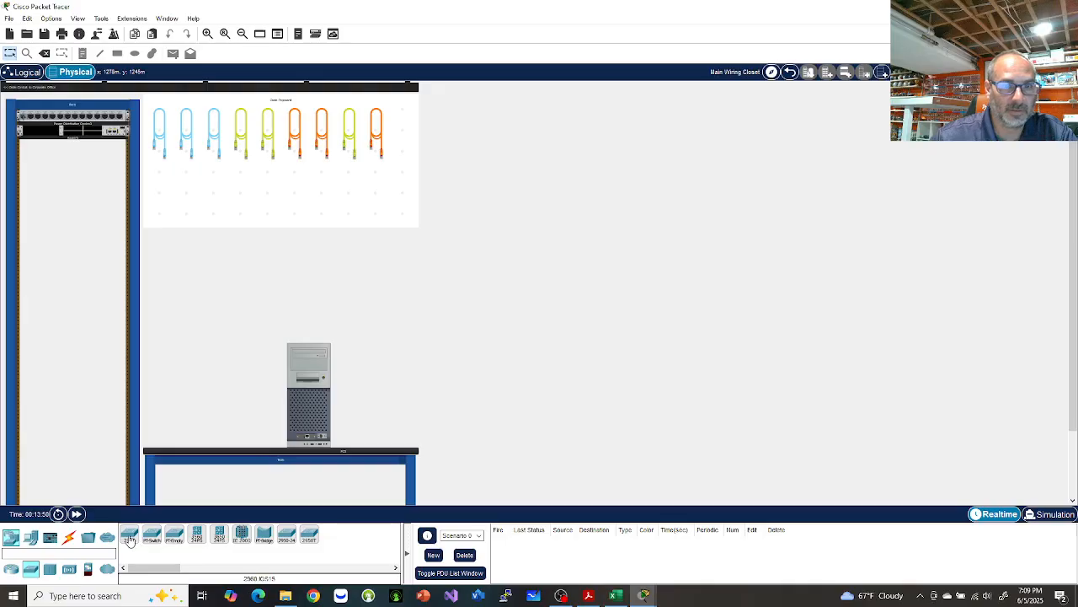
left_click_drag(129, 540, 73, 152)
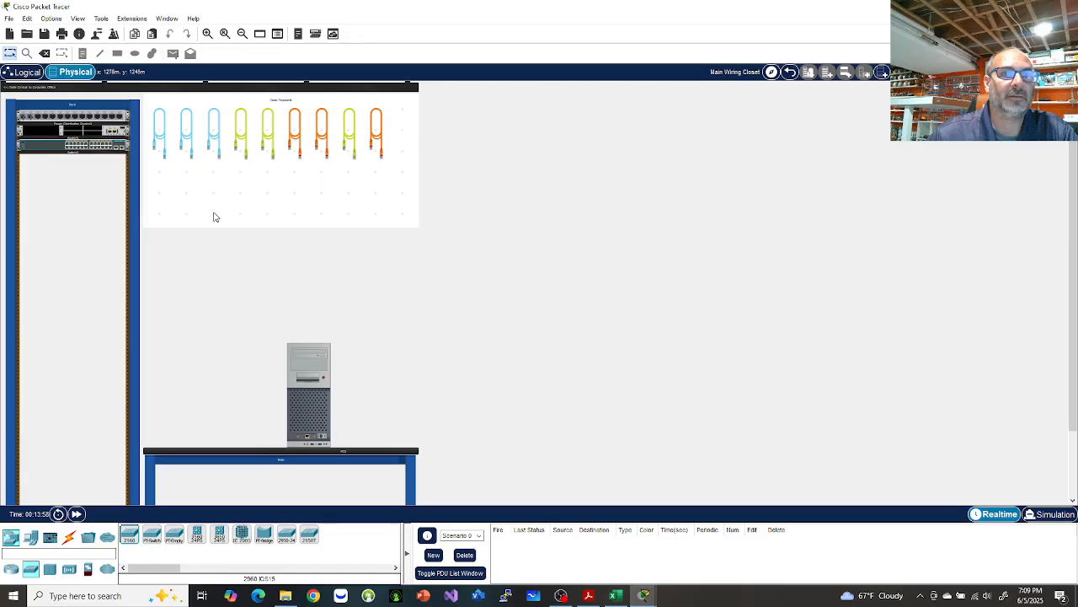
Step: Connect the PC's network port to the switch's FastEthernet0/3 port with a straight-through cable from the pegboard
left_click(241, 129)
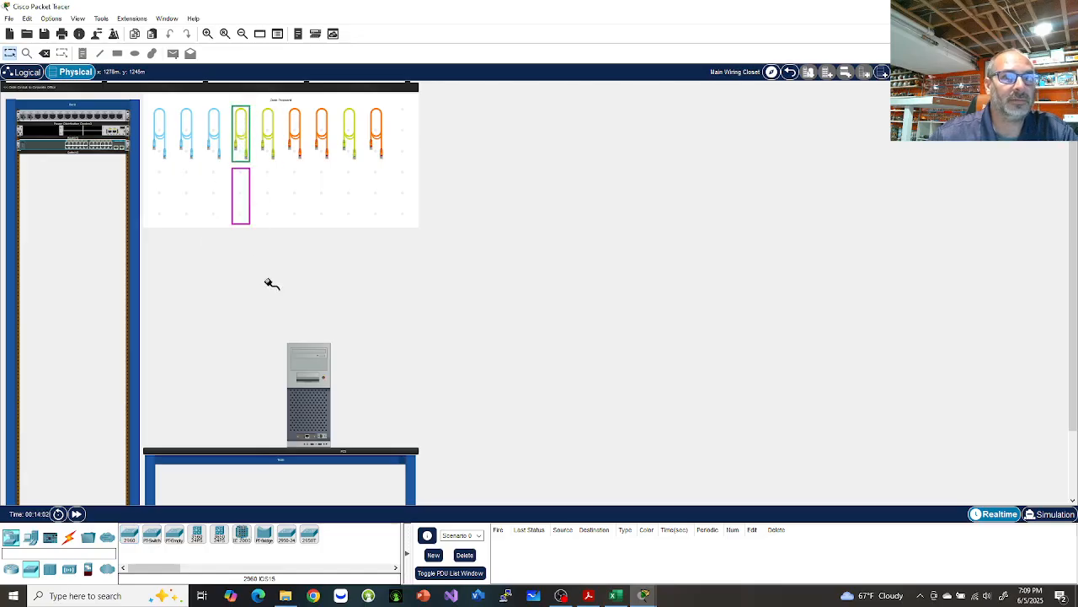
left_click(307, 435)
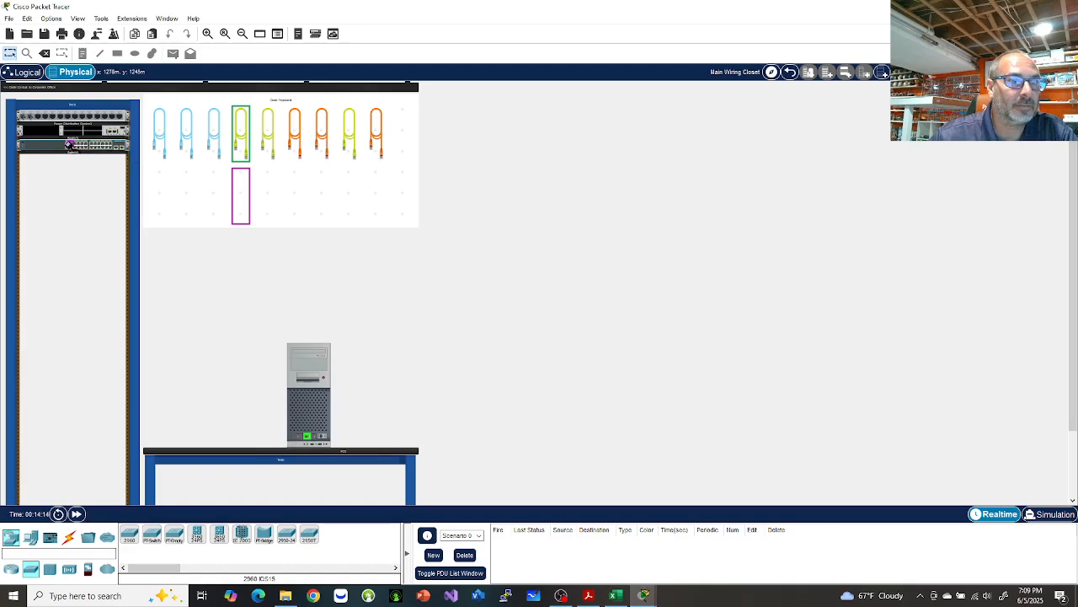
left_click(71, 144)
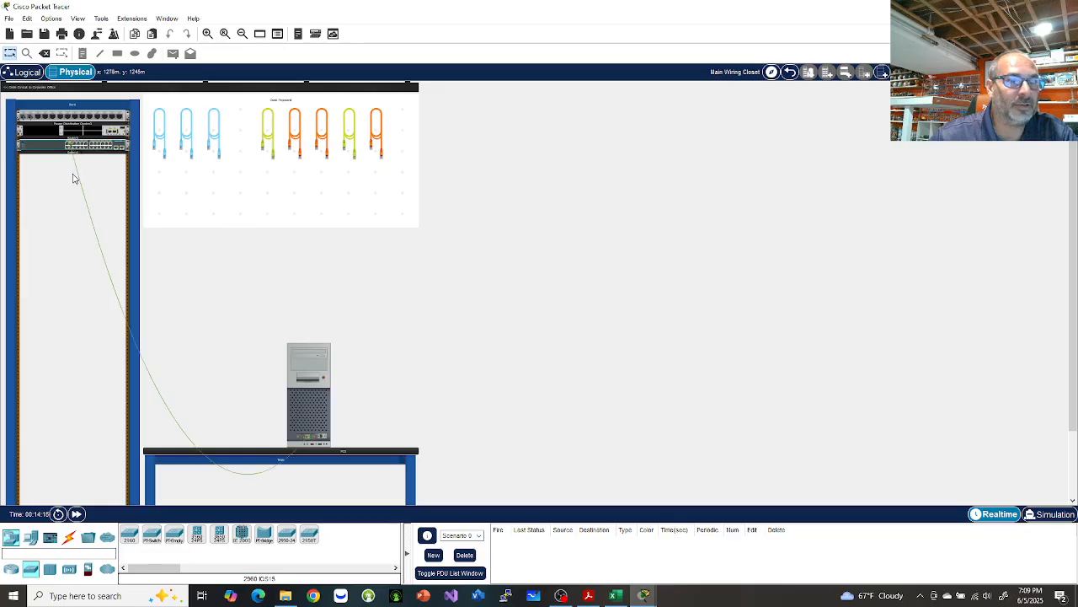
left_click(160, 133)
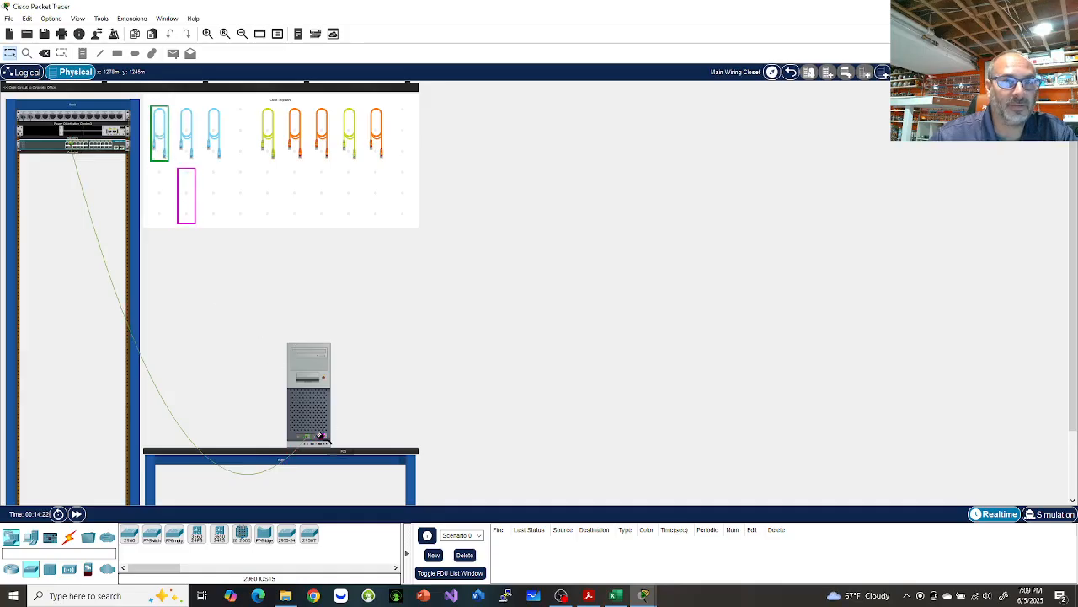
left_click(323, 436)
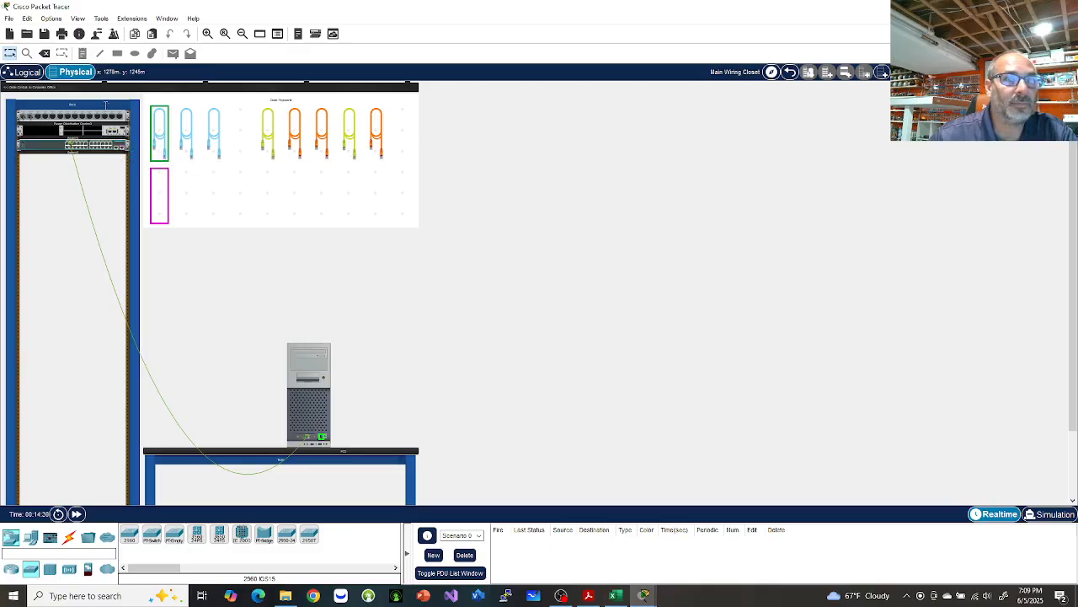
left_click(790, 73)
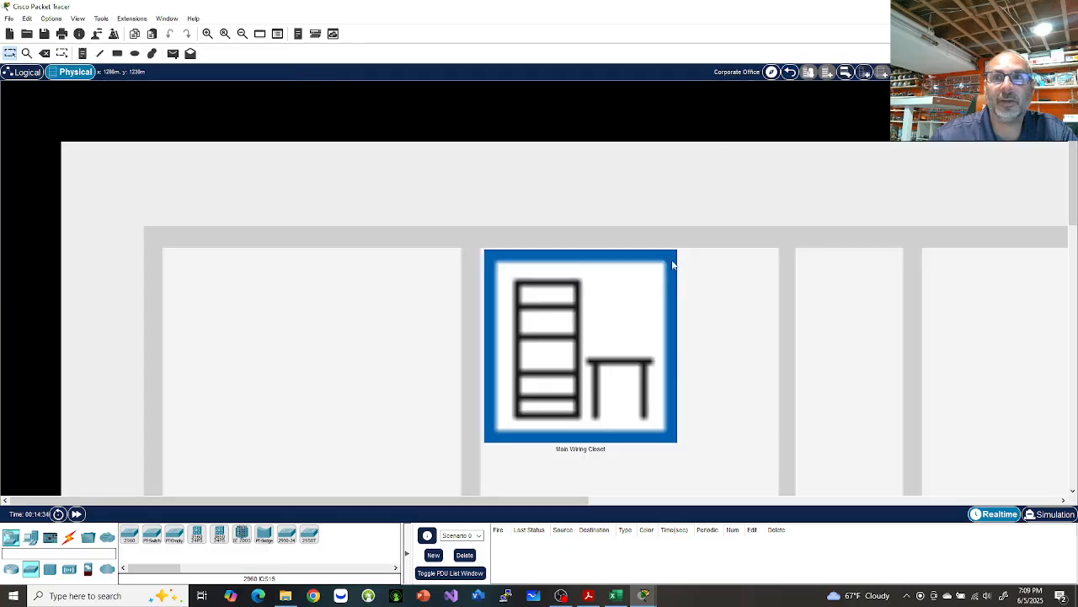
left_click(578, 366)
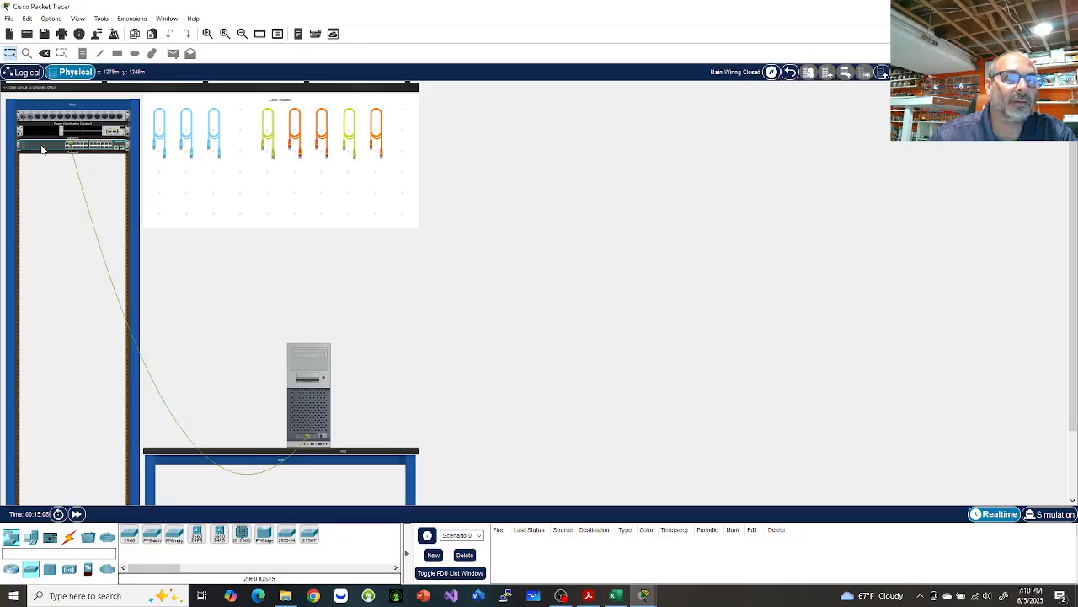
Step: Examine the switch's port list and its front and rear in the physical device view, and close the device window
mouse_move(42, 147)
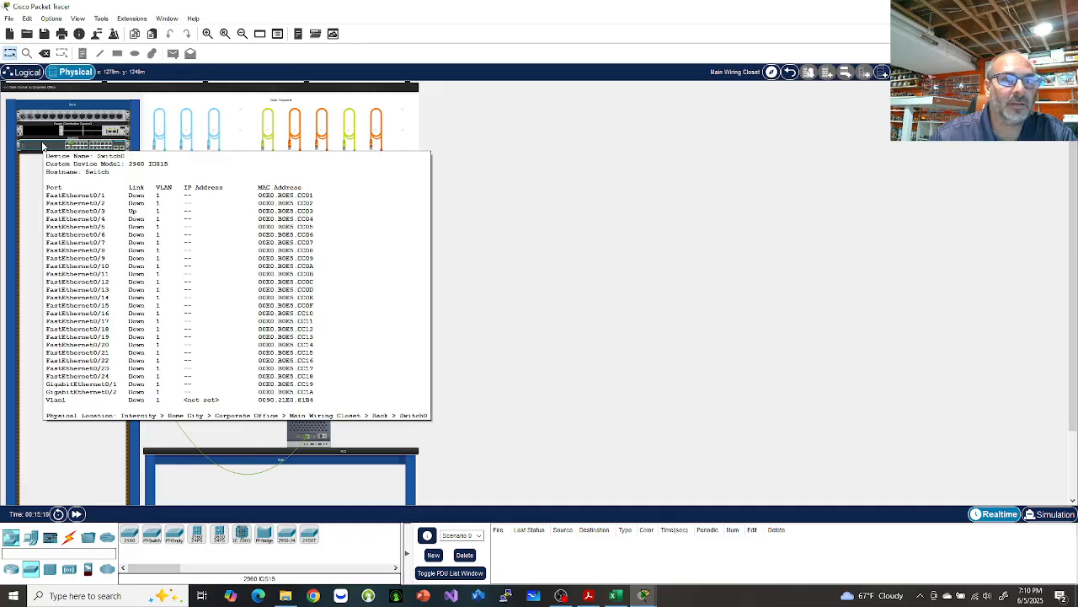
left_click(57, 140)
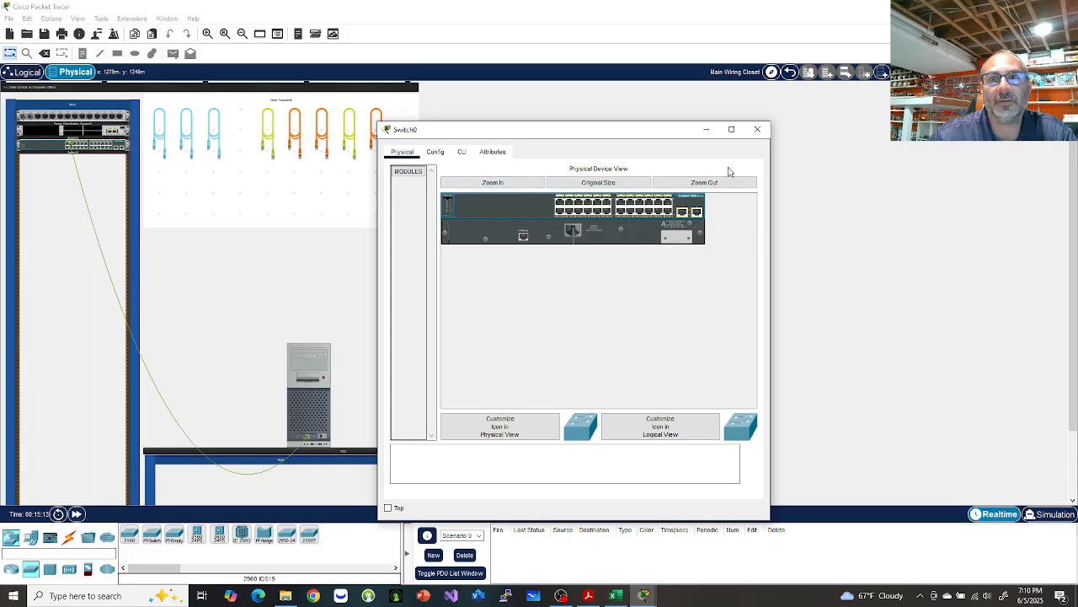
left_click(758, 129)
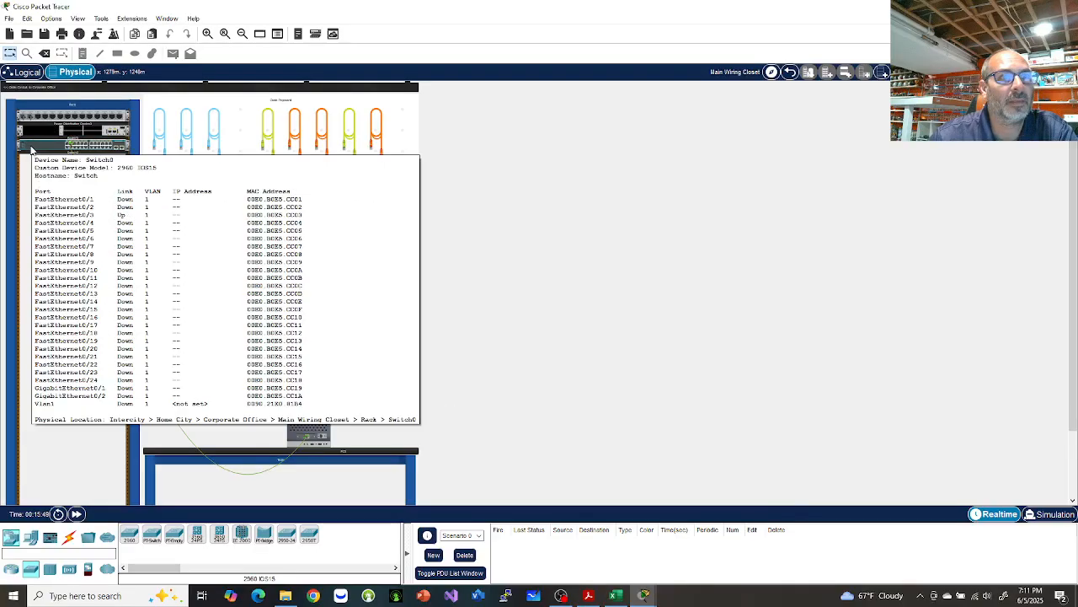
Step: Inspect the switch's rear and connect its Console port to the PC's serial port with a console cable
left_click(31, 150)
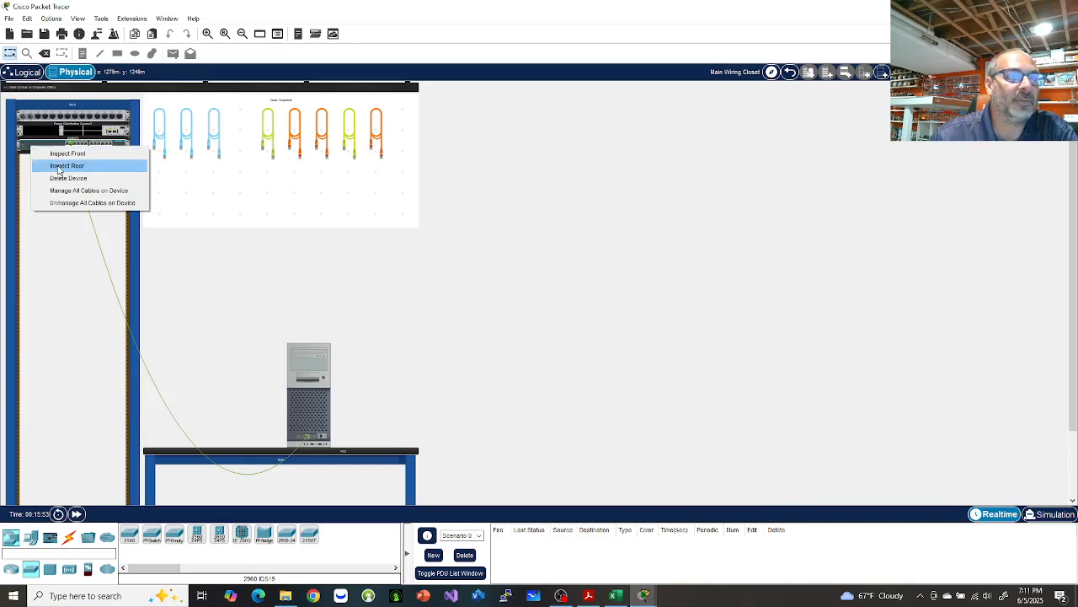
left_click(59, 168)
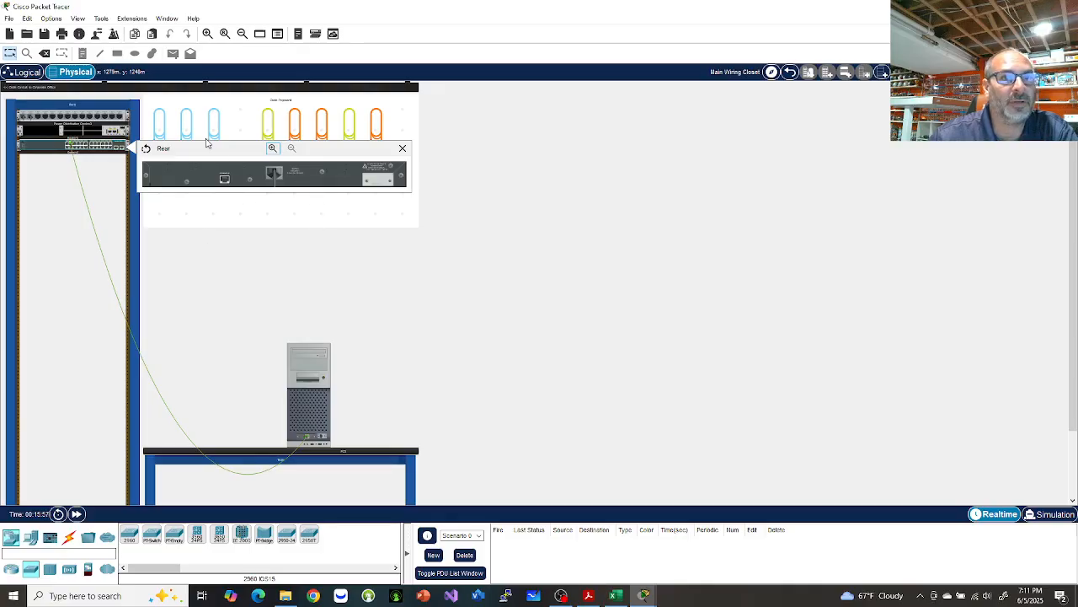
left_click(160, 122)
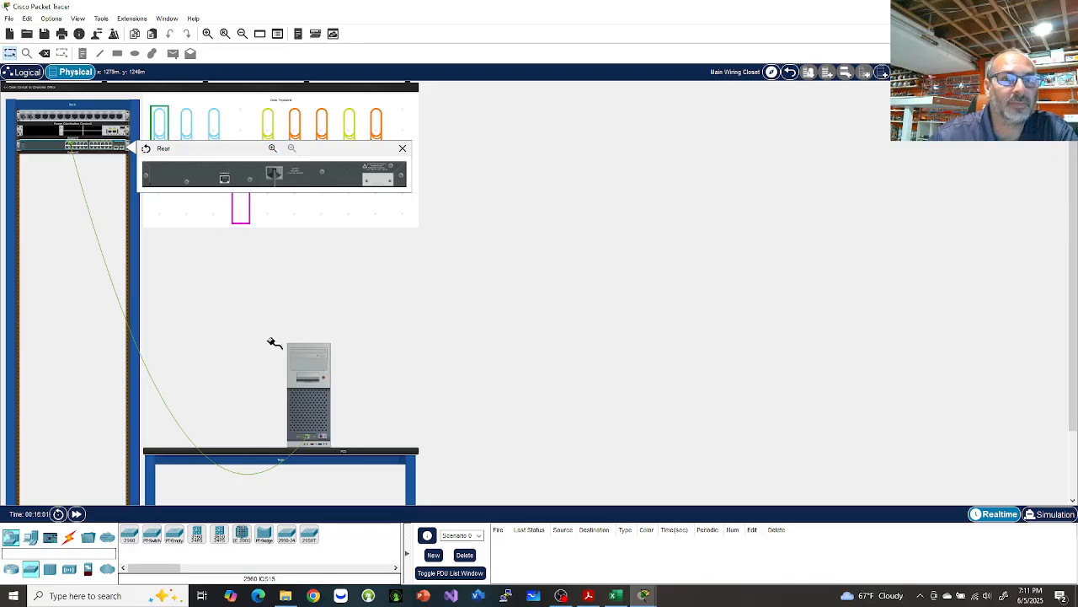
left_click(224, 180)
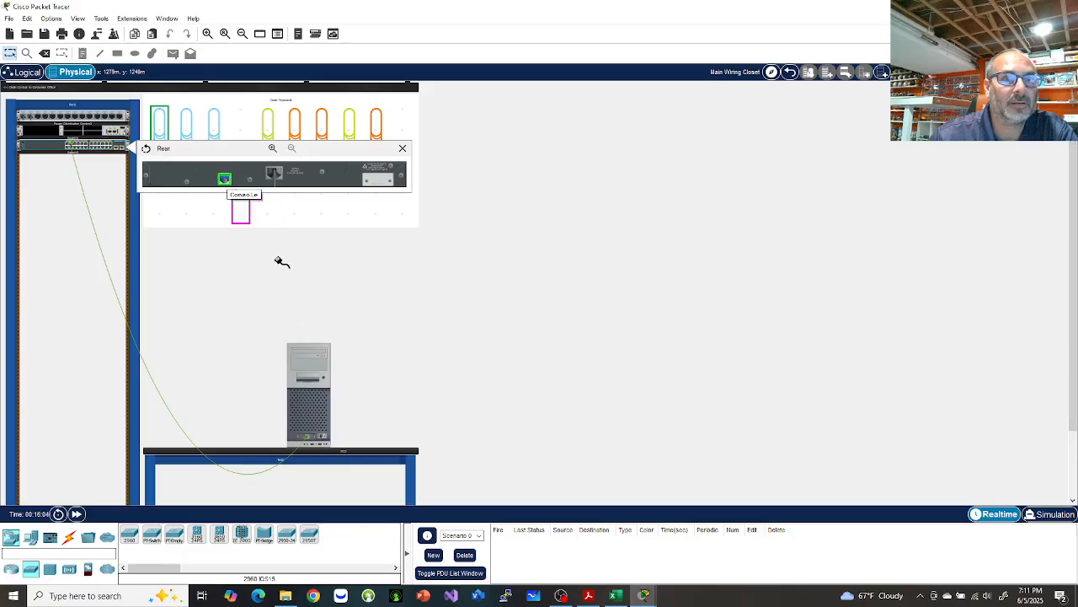
left_click(325, 440)
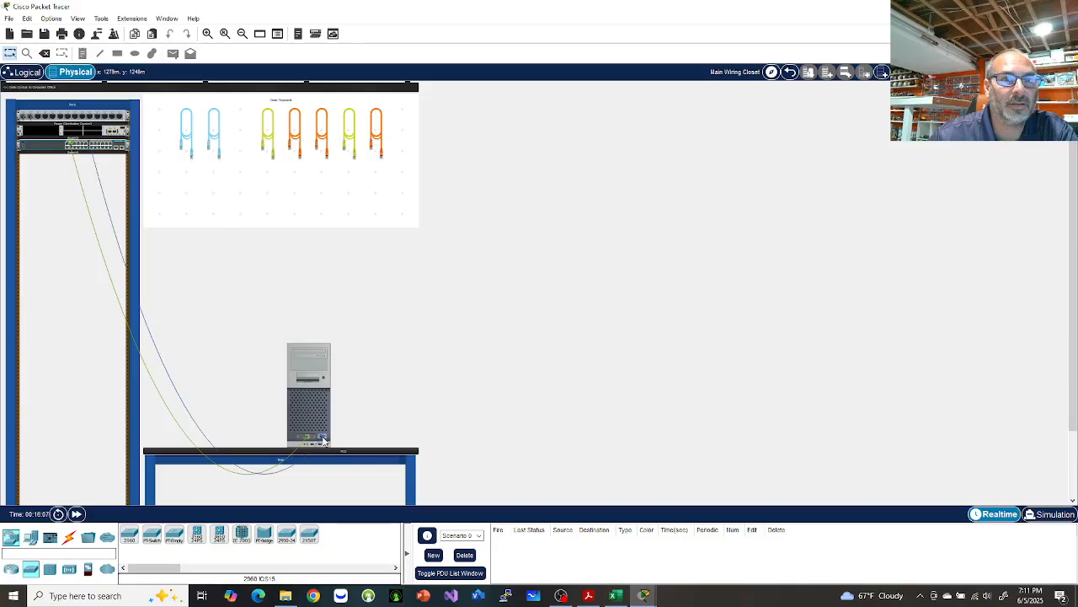
Step: Inspect the rear of the rack's 2811 router, including its power switch
right_click(38, 130)
left_click(84, 149)
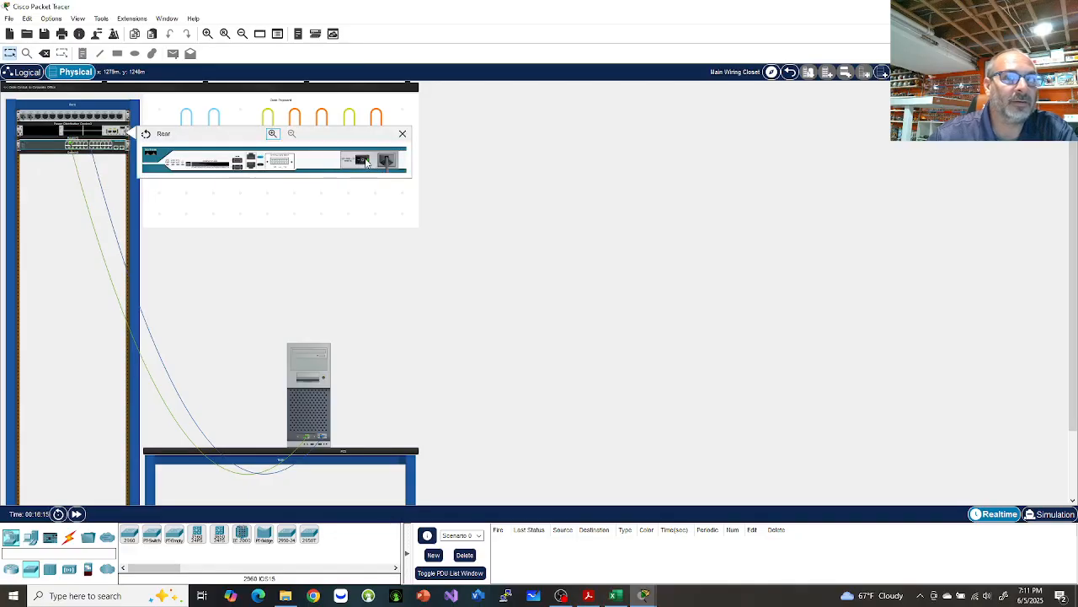
mouse_move(368, 161)
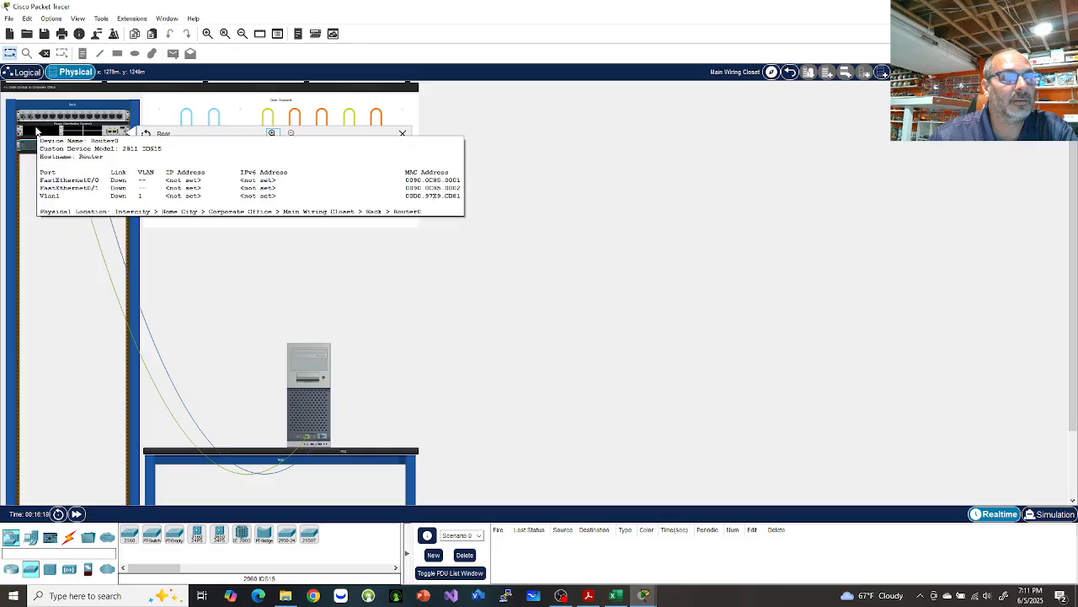
Step: Look through the router's expansion modules and try to install the NM-2FE2W module in its large empty slot
left_click(64, 127)
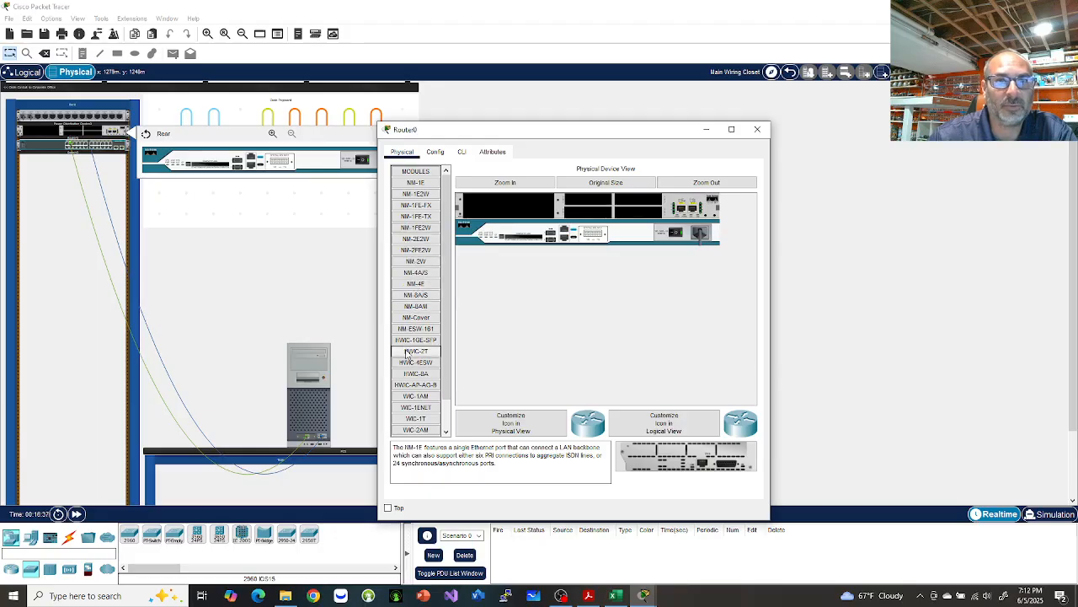
left_click(415, 373)
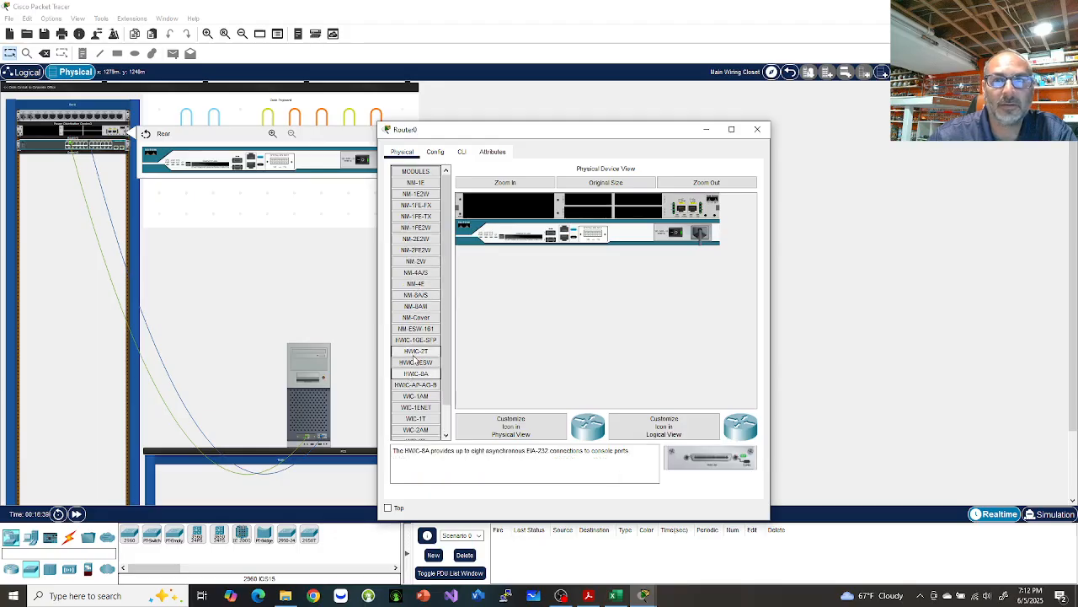
left_click(414, 228)
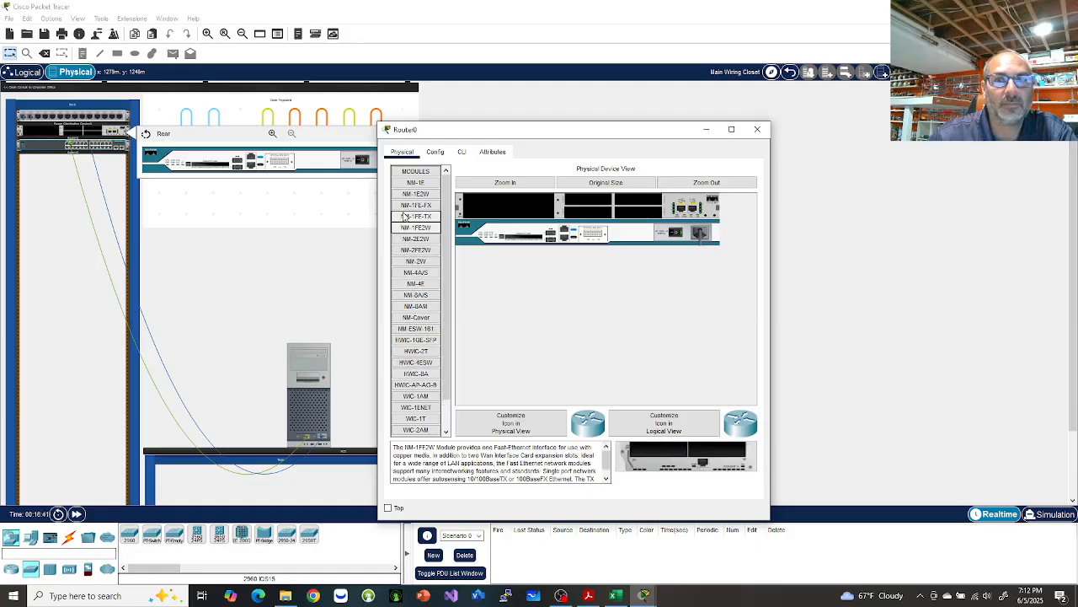
left_click(409, 183)
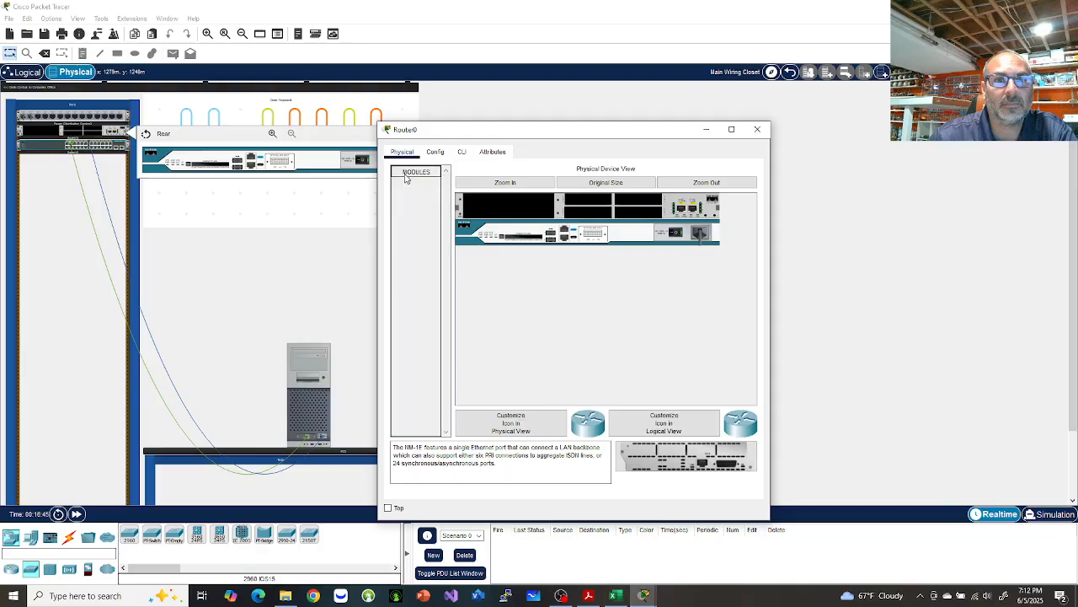
left_click(411, 194)
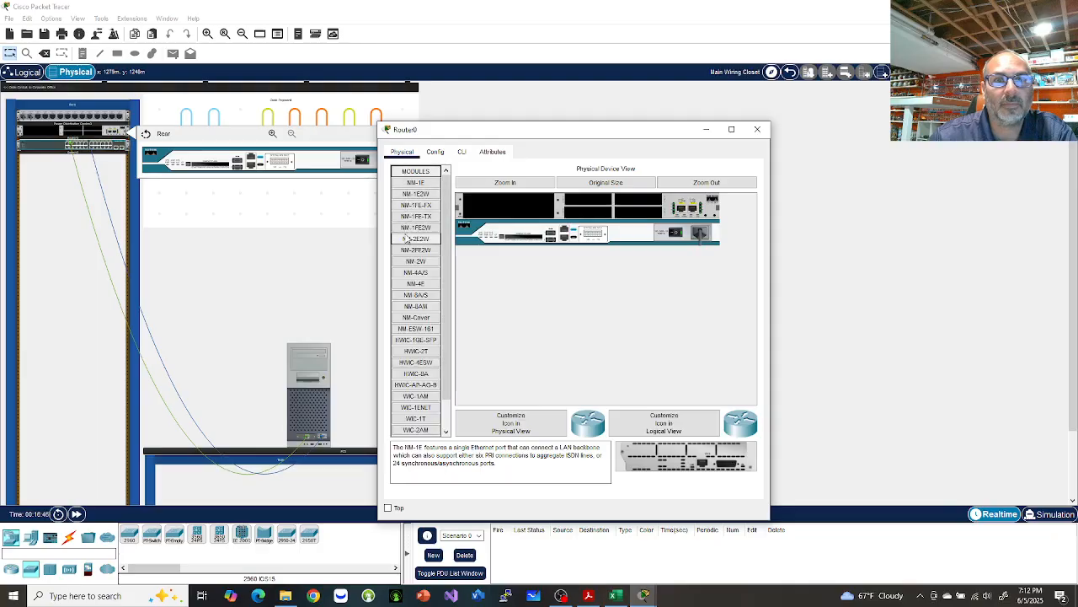
left_click(407, 274)
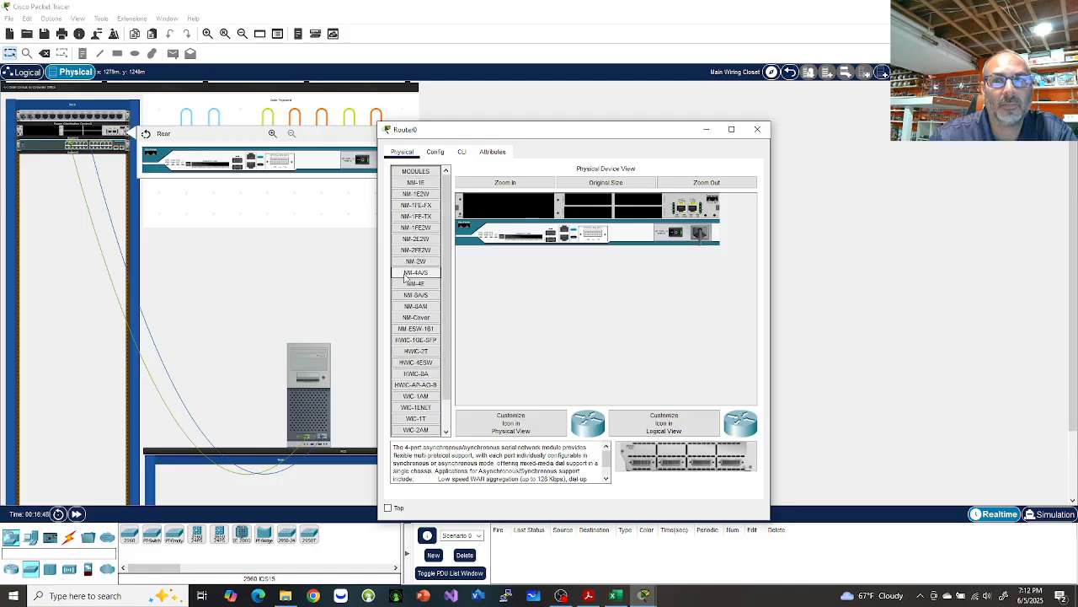
left_click(404, 262)
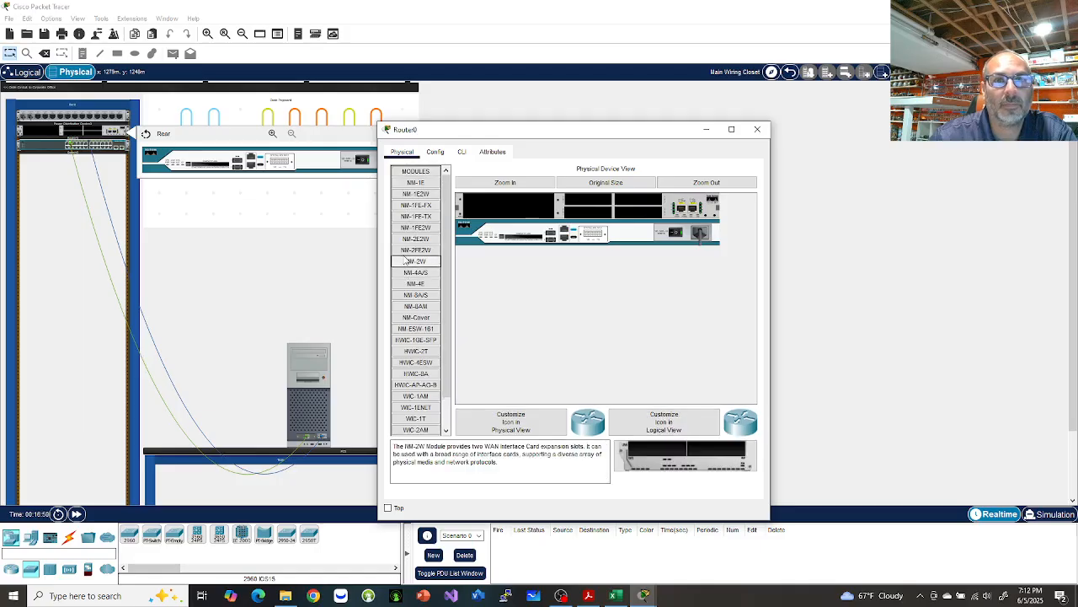
left_click(415, 251)
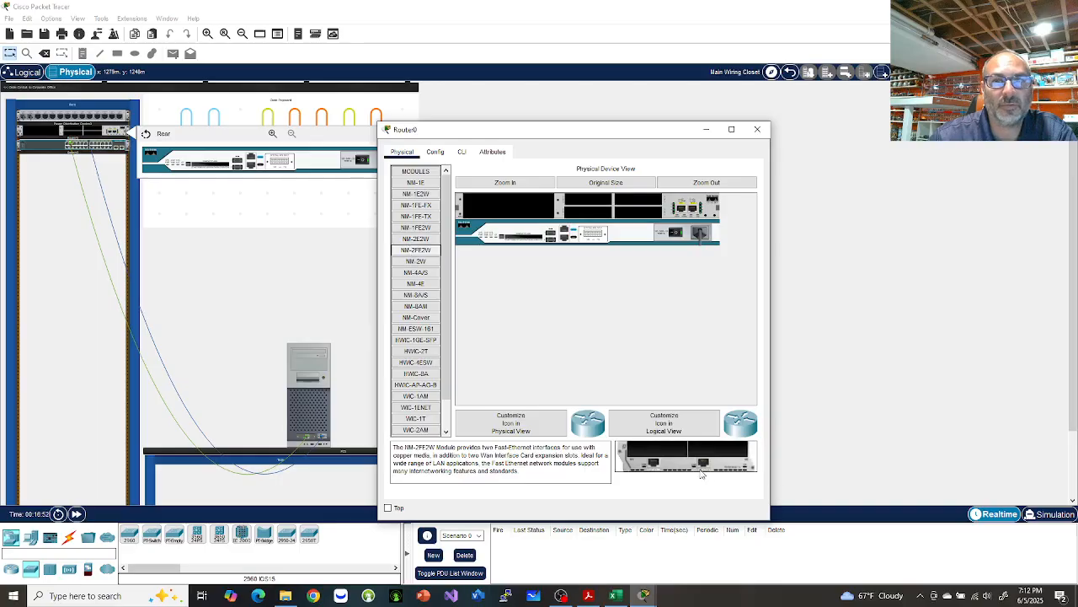
left_click_drag(691, 463, 520, 208)
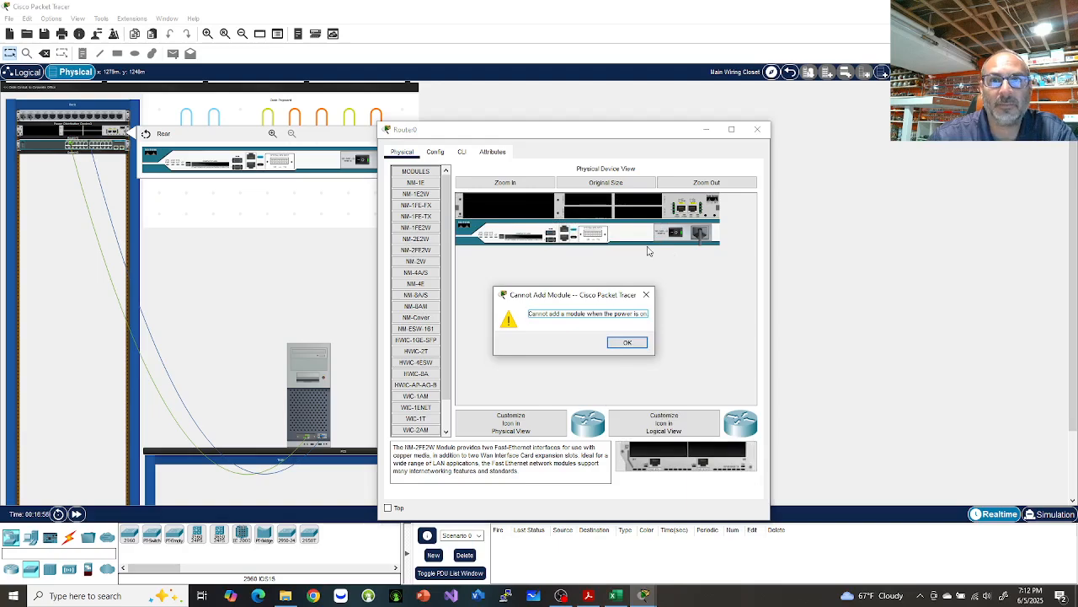
left_click(621, 346)
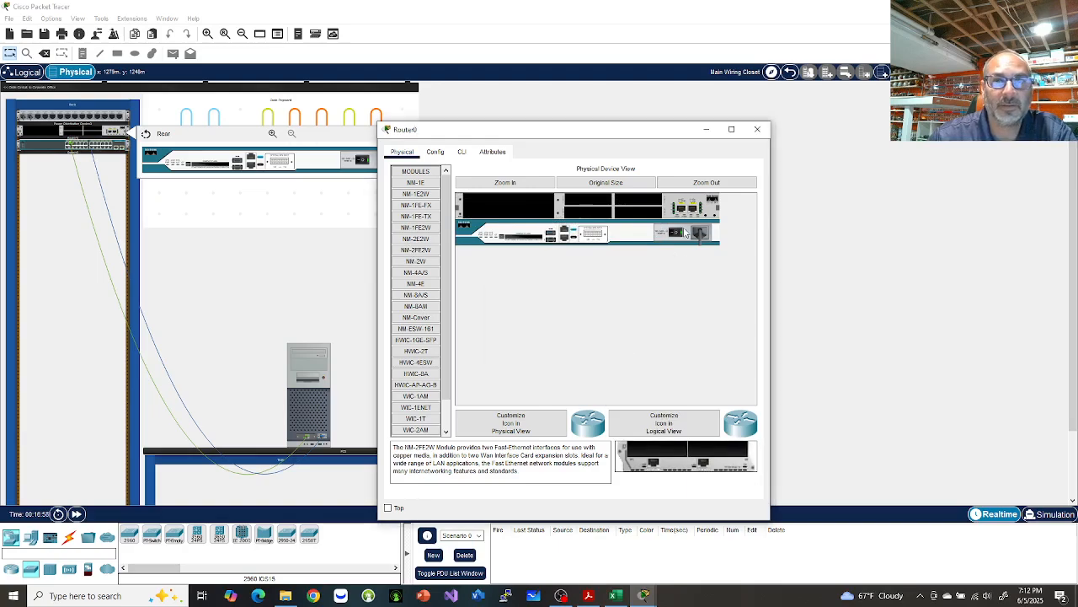
Step: Install the NM-2FE2W module in the 2811 router's large empty slot and close the device window
left_click_drag(683, 467, 507, 211)
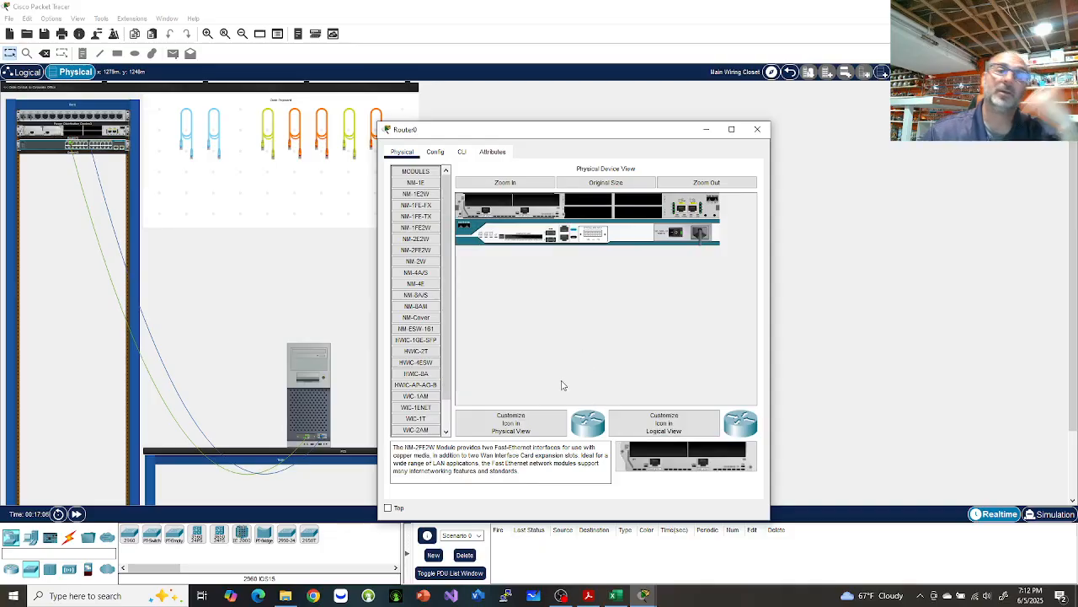
left_click(756, 129)
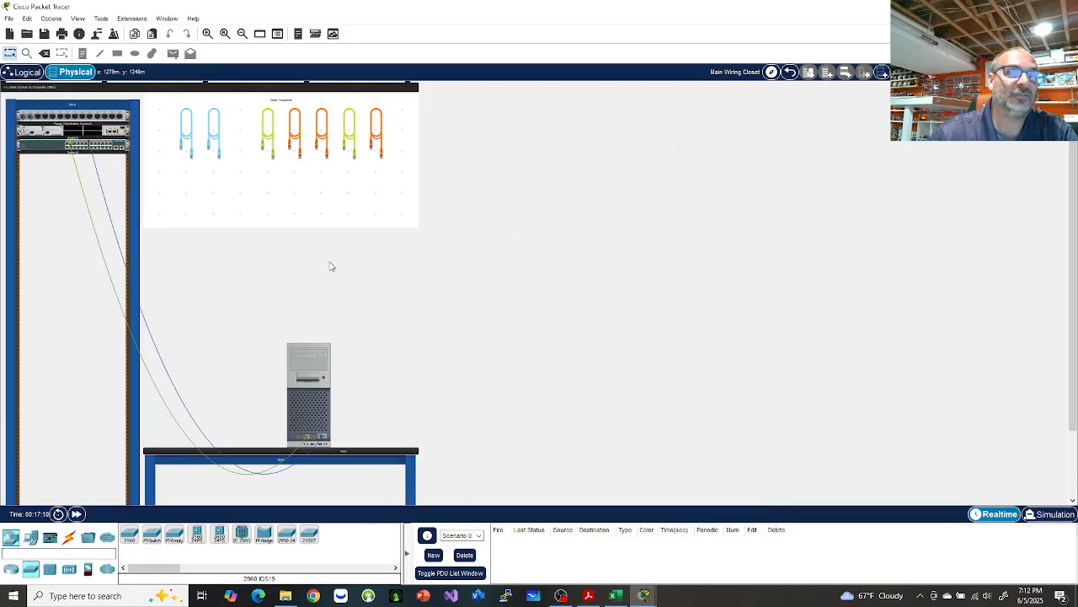
Step: Connect a port on the front of the rack's switch to a Fast Ethernet port on the router's NM-2FE2W module with a green pegboard cable
mouse_move(266, 133)
left_mouse_down()
mouse_move(245, 192)
mouse_move(155, 218)
mouse_move(97, 155)
mouse_move(109, 133)
mouse_move(57, 129)
mouse_move(85, 144)
left_mouse_up()
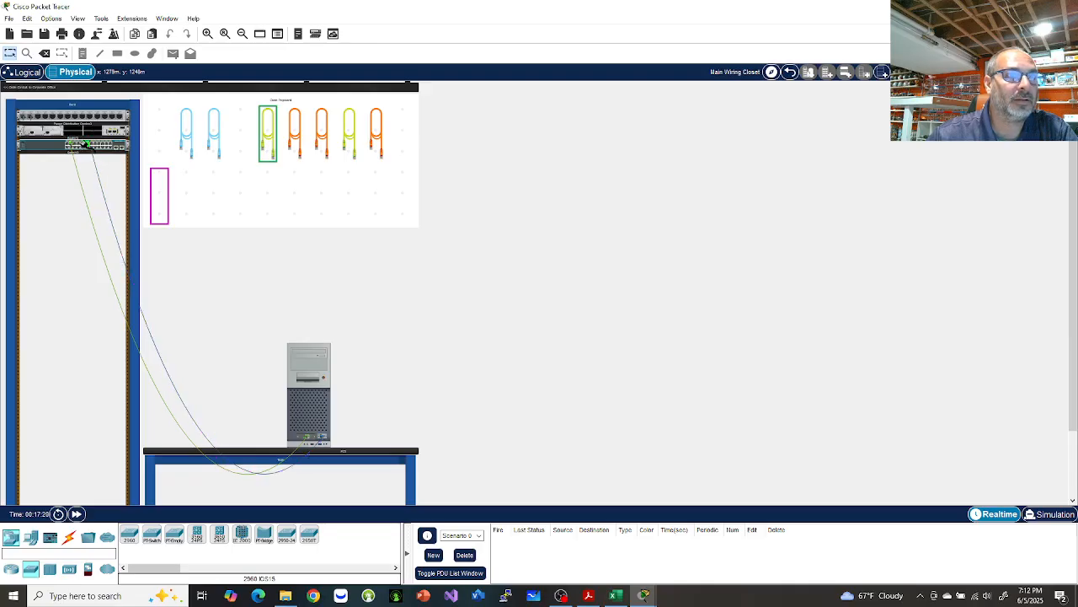
left_click(107, 145)
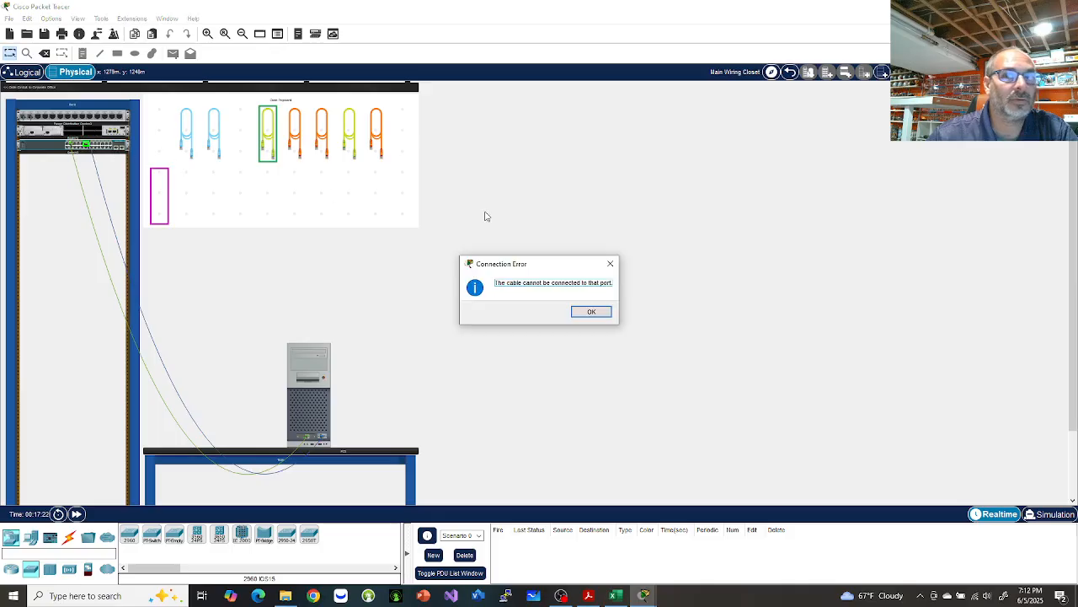
left_click(599, 314)
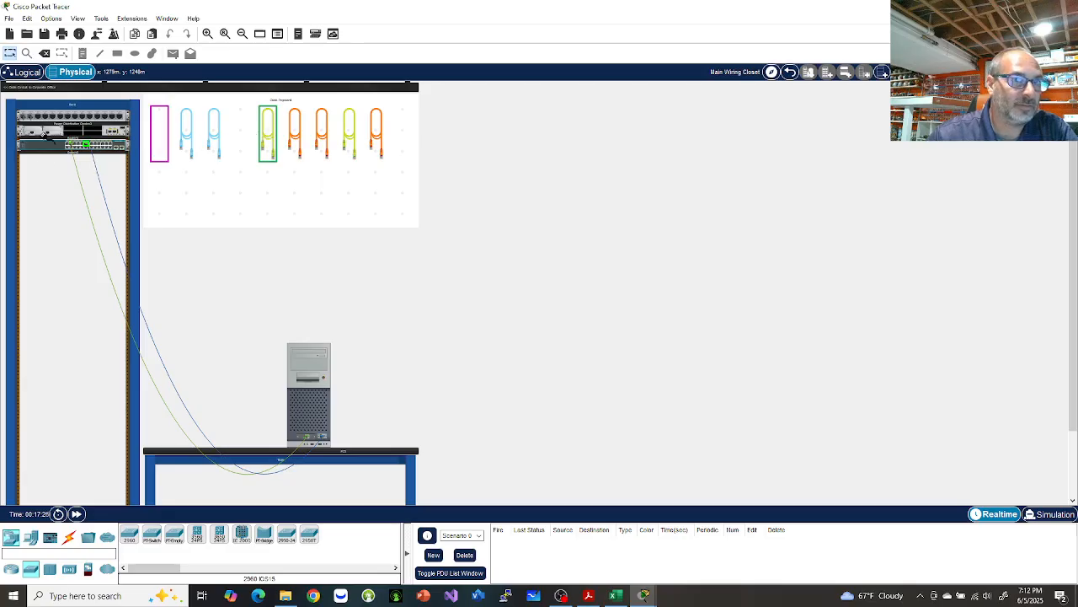
left_click(48, 133)
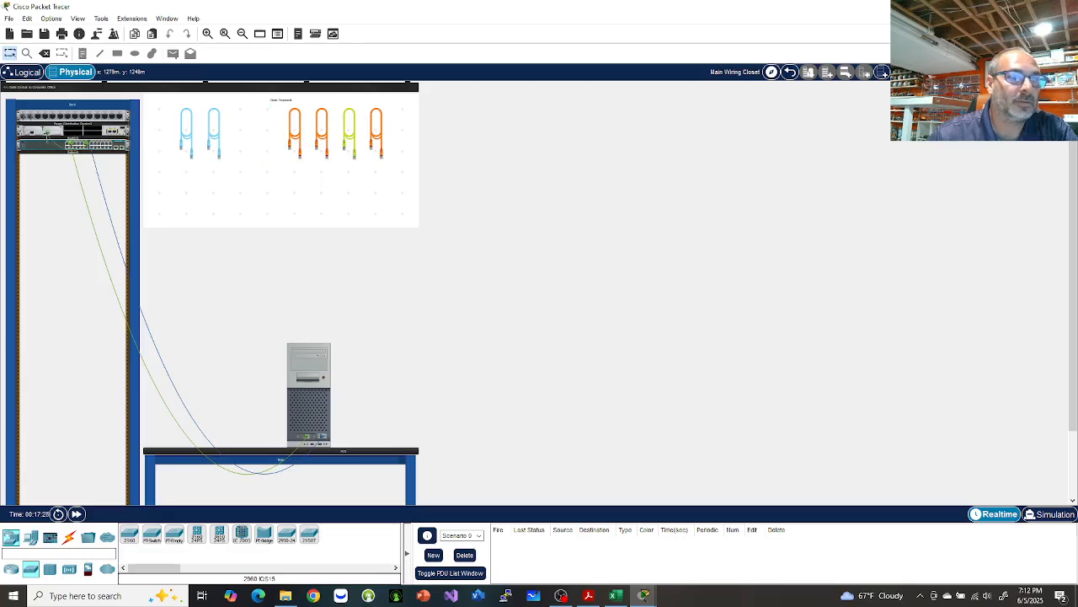